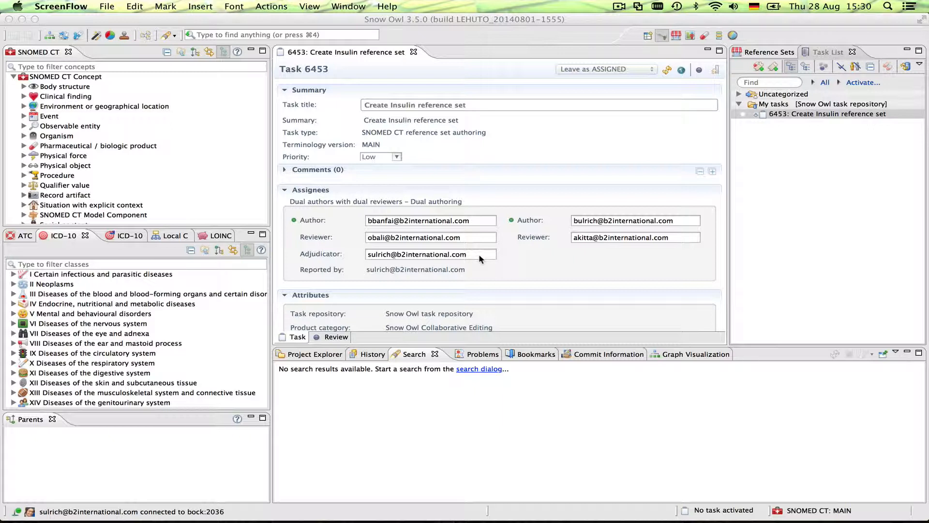
Close the open Insulin task and start a new SNOMED CT reference set authoring task titled "Create Ibuprofen 2 reference set"
{"action": "left_click", "coordinate": [413, 53]}
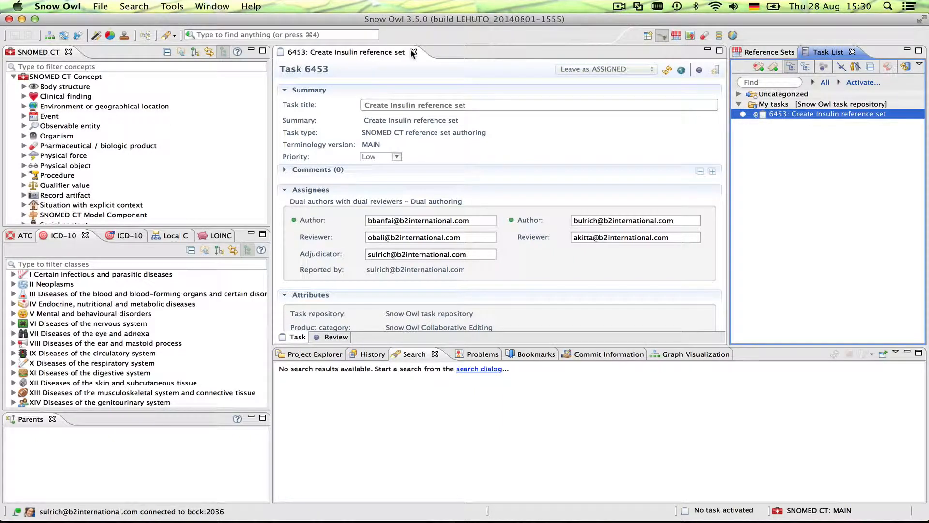
{"action": "left_click", "coordinate": [413, 52]}
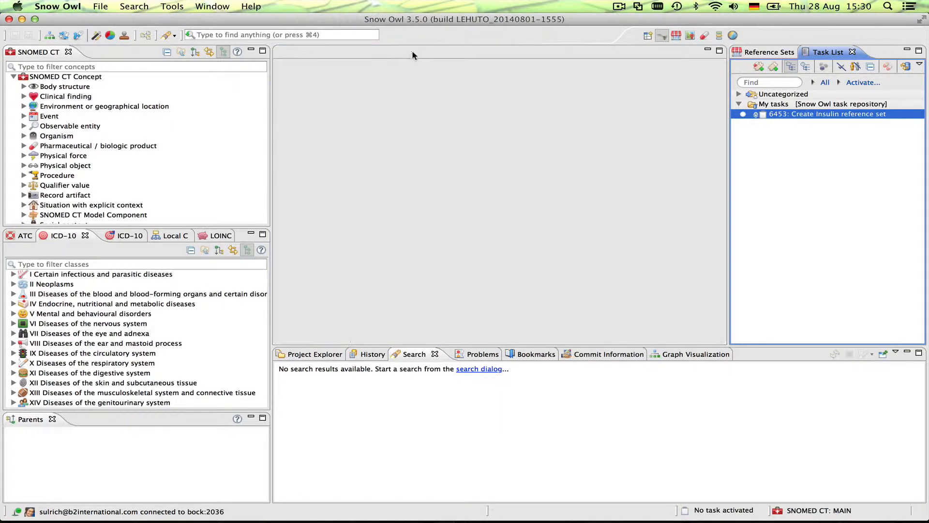
{"action": "left_click", "coordinate": [771, 67]}
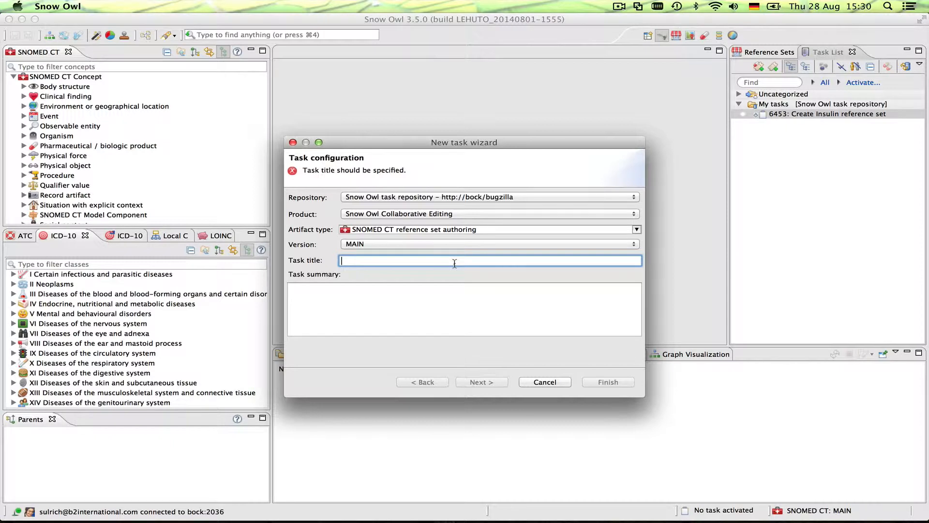
{"action": "type", "text": "Cre"}
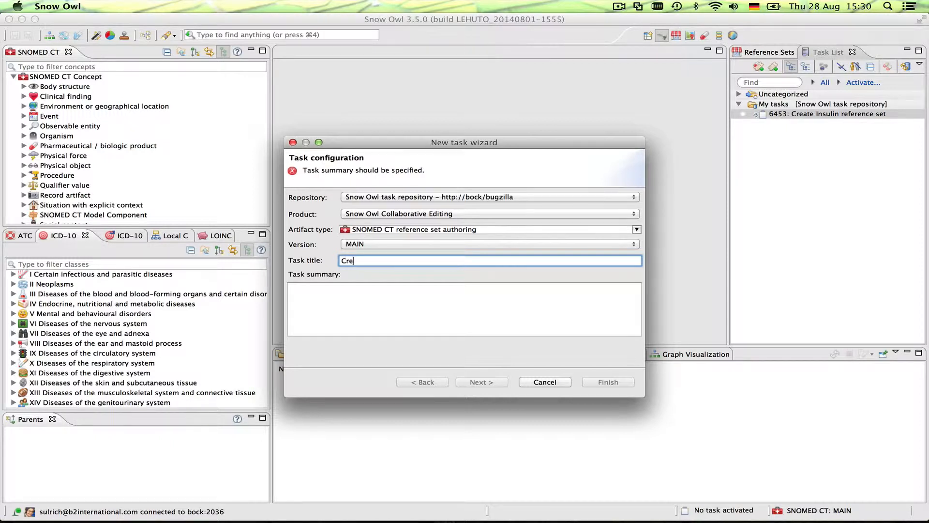
{"action": "type", "text": "ate Ibuprofen 2 reference set"}
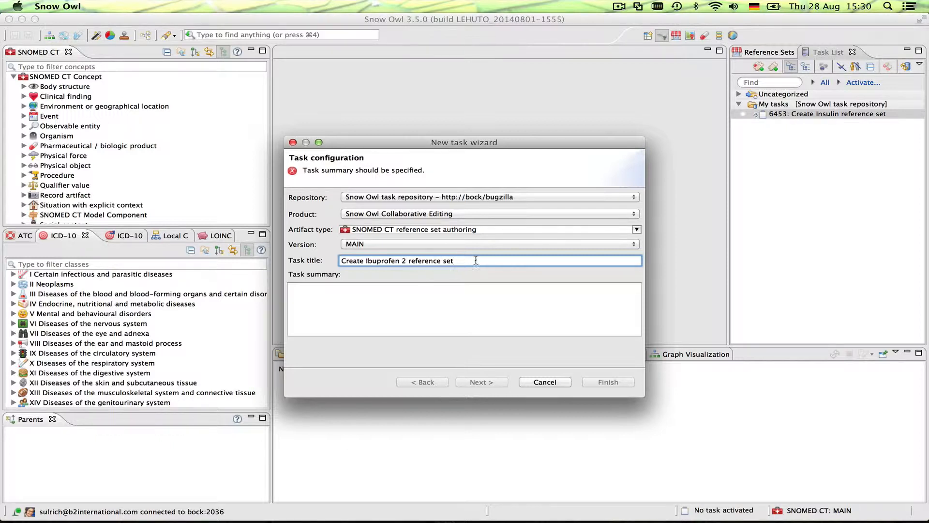
Copy the task title into the task summary and proceed to the reference set configuration
{"action": "left_click_drag", "start_coordinate": [474, 260], "coordinate": [269, 263]}
{"action": "key", "text": "super+c"}
{"action": "left_click", "coordinate": [328, 303]}
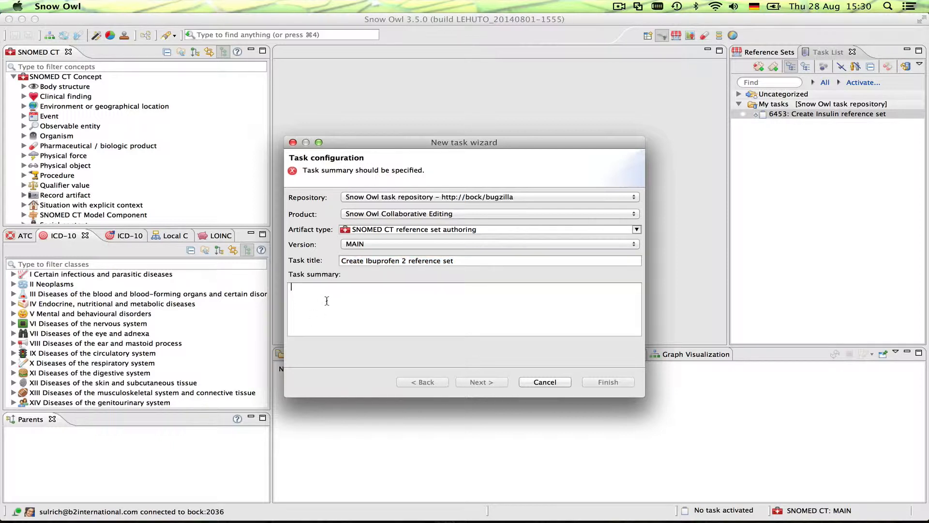
{"action": "key", "text": "super+v"}
{"action": "left_click", "coordinate": [484, 382]}
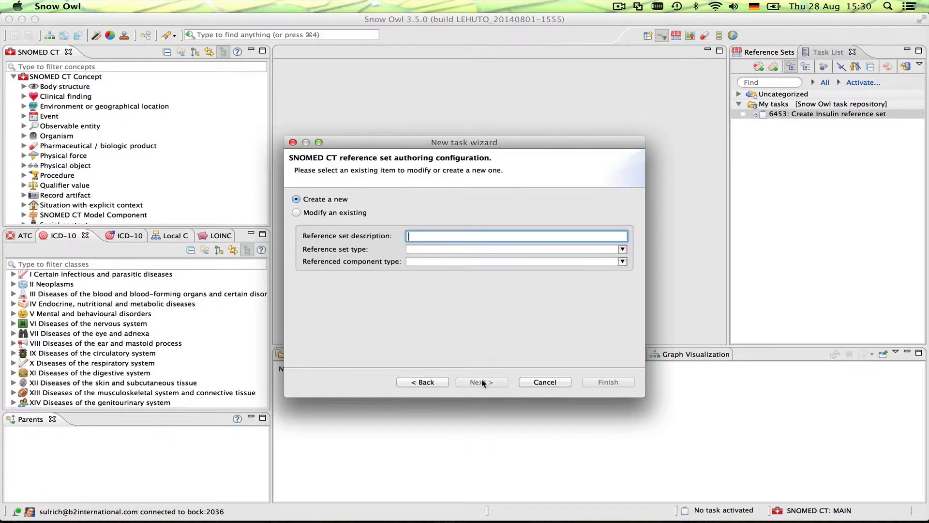
Define a new reference set described as "Ibuprofen 2", with Simple type reference set and SNOMED CT Concept as referenced component type
{"action": "type", "text": "Ib"}
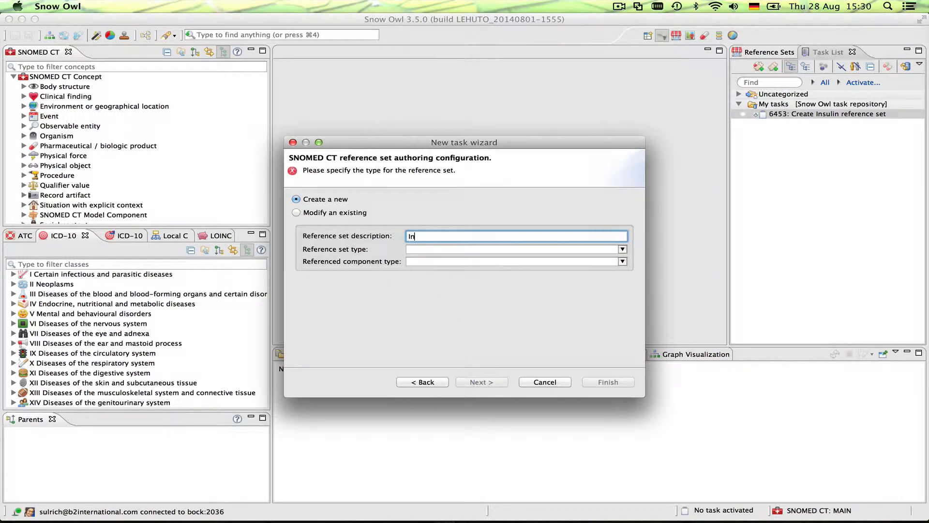
{"action": "key", "text": "BackSpace"}
{"action": "type", "text": "buprofen 2"}
{"action": "left_click", "coordinate": [434, 249]}
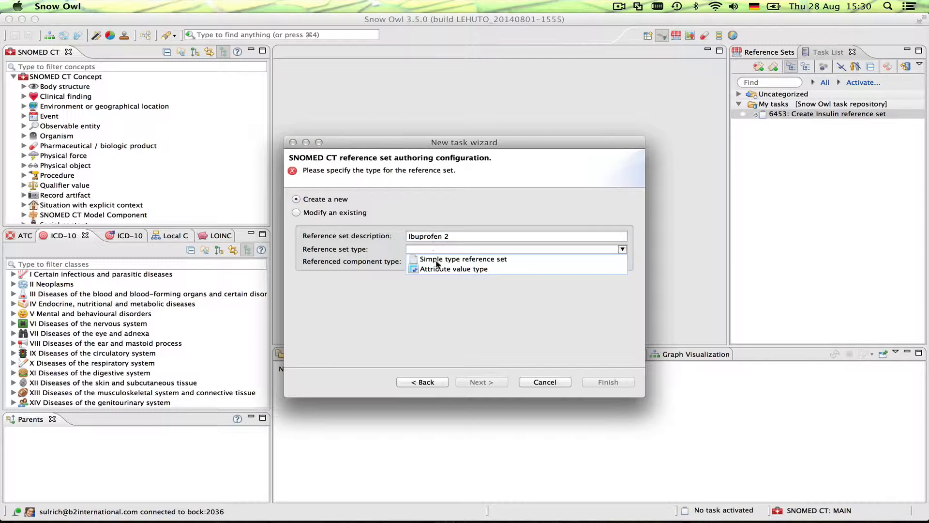
{"action": "left_click", "coordinate": [435, 260]}
{"action": "left_click", "coordinate": [431, 261]}
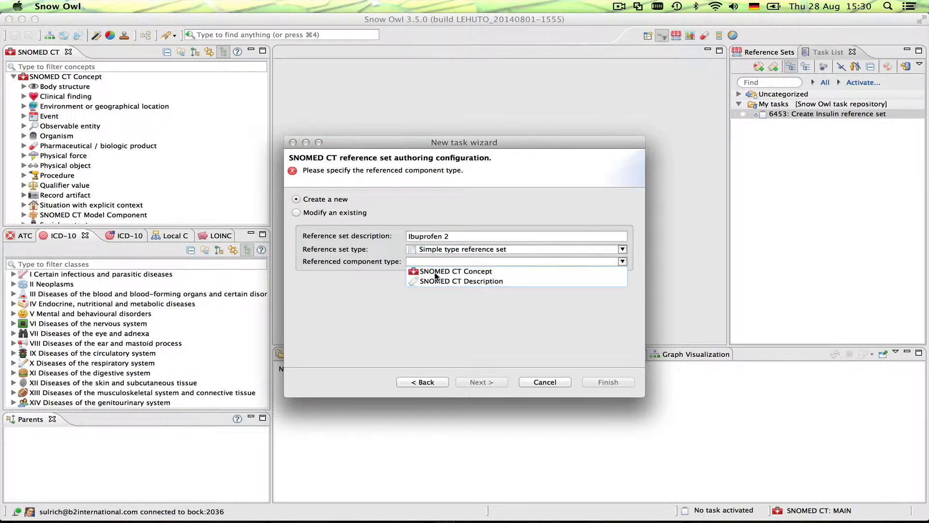
{"action": "left_click", "coordinate": [434, 271]}
{"action": "left_click", "coordinate": [483, 382]}
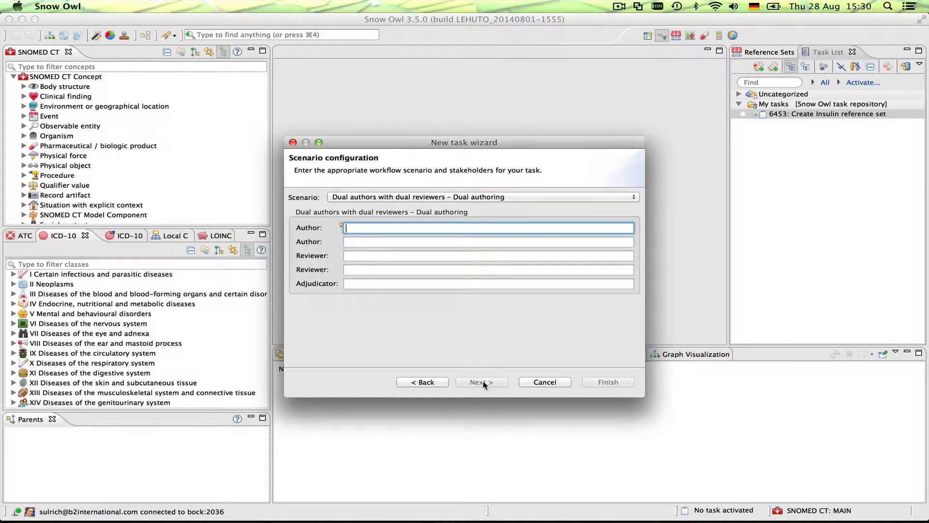
Keep the scenario "Dual authors with dual reviewers – Dual authoring" and fill in the e-mail addresses of both authors
{"action": "left_click", "coordinate": [630, 198]}
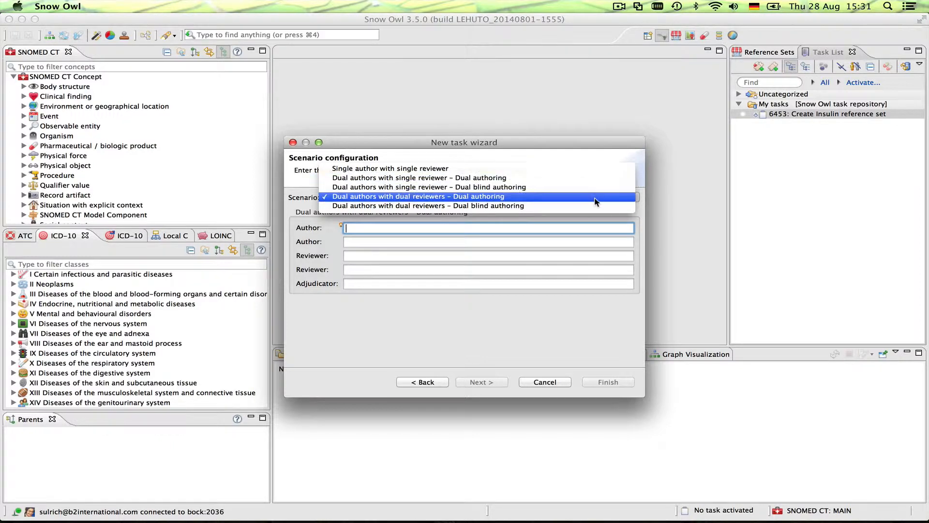
{"action": "left_click", "coordinate": [566, 200]}
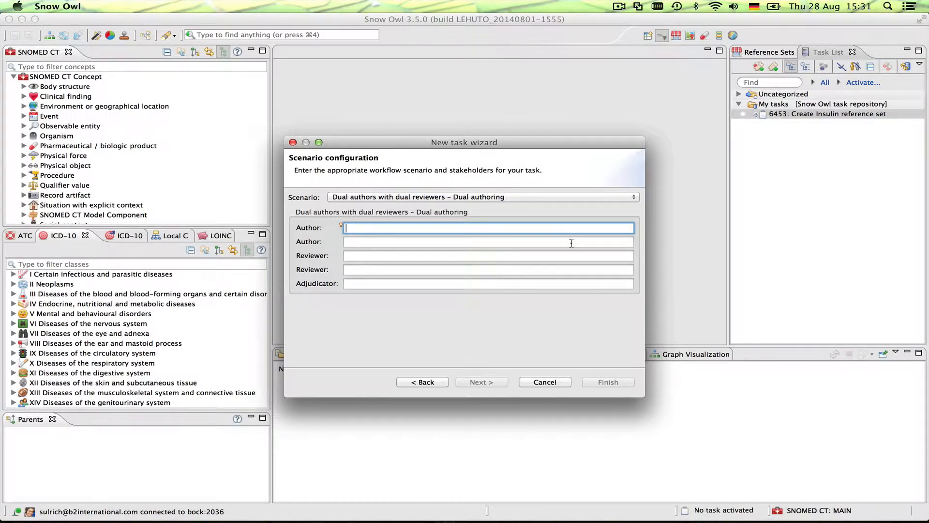
{"action": "type", "text": "bb"}
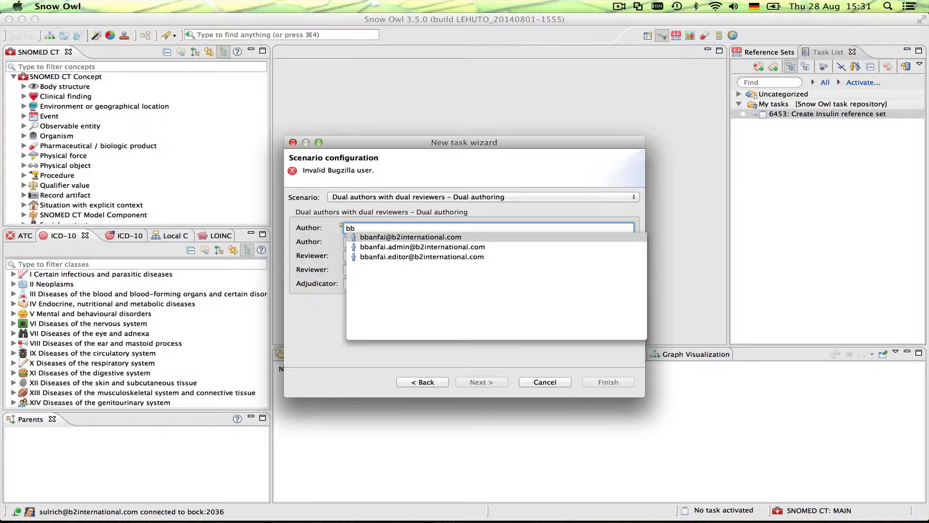
{"action": "key", "text": "Return"}
{"action": "key", "text": "Tab"}
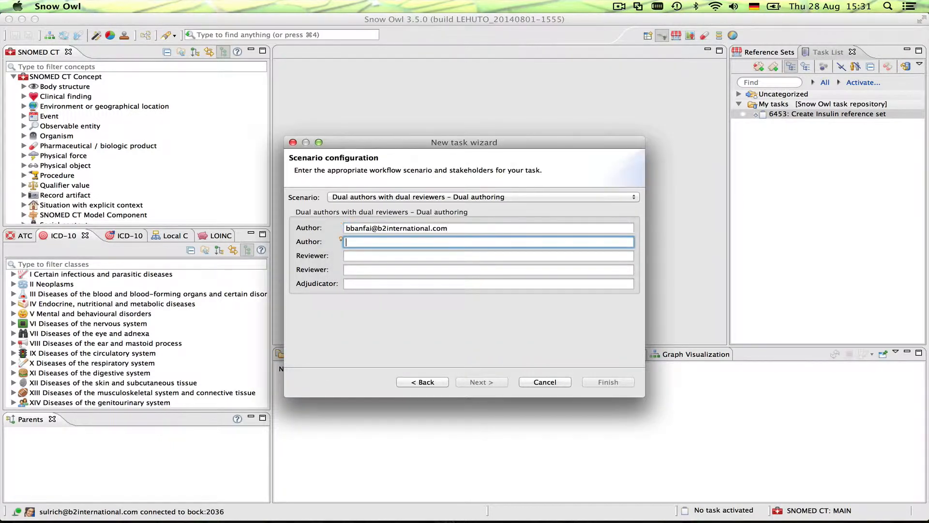
{"action": "type", "text": "bu"}
{"action": "key", "text": "Return"}
{"action": "key", "text": "Tab"}
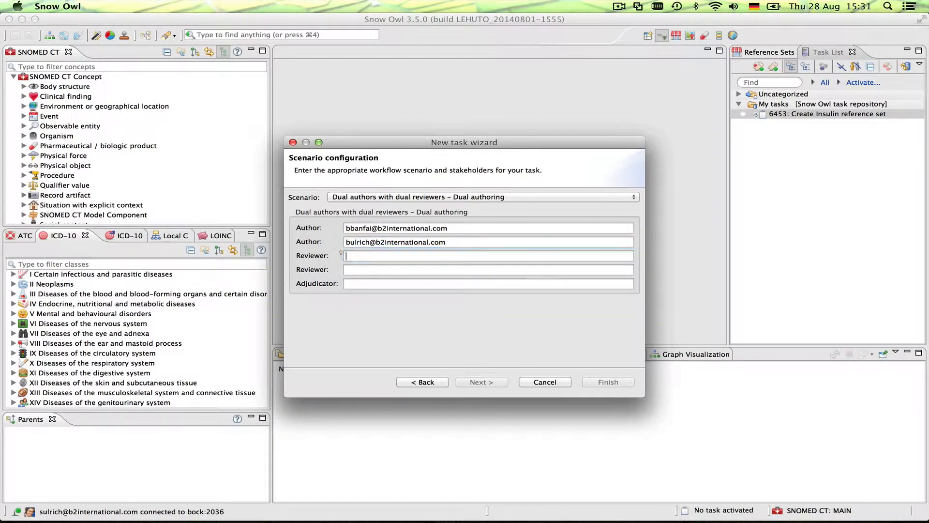
Fill in the e-mail addresses of both reviewers for the task
{"action": "type", "text": "ob"}
{"action": "key", "text": "Return"}
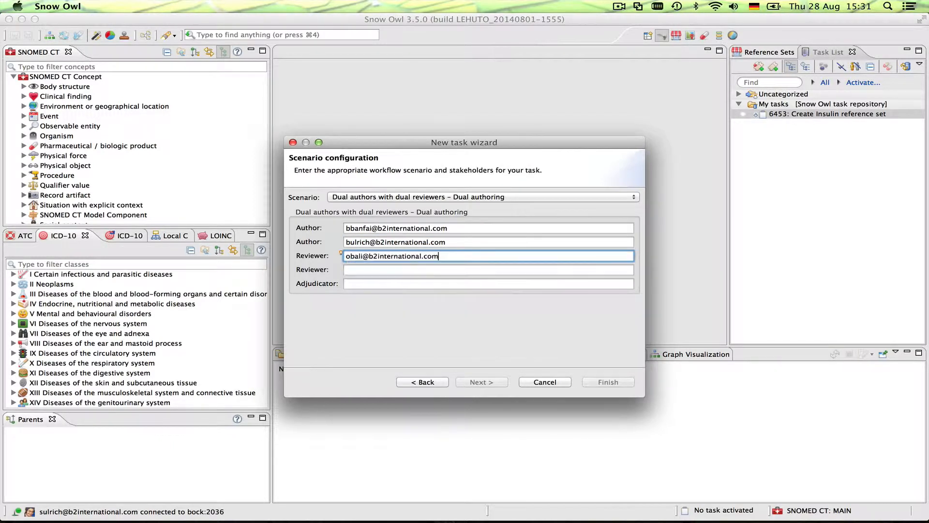
{"action": "key", "text": "Tab"}
{"action": "type", "text": "ak"}
{"action": "key", "text": "Return"}
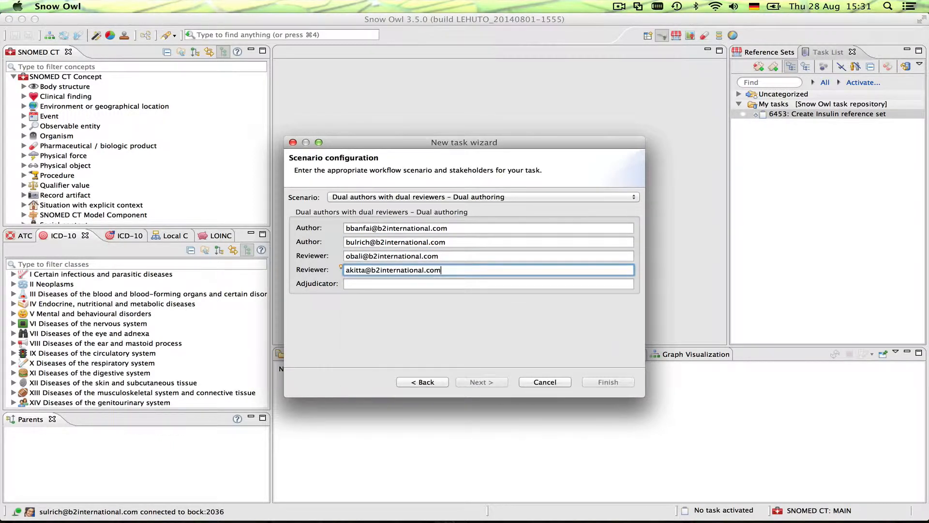
Fill in the adjudicator's e-mail address and finish creating the task
{"action": "key", "text": "Tab"}
{"action": "type", "text": "su"}
{"action": "key", "text": "Return"}
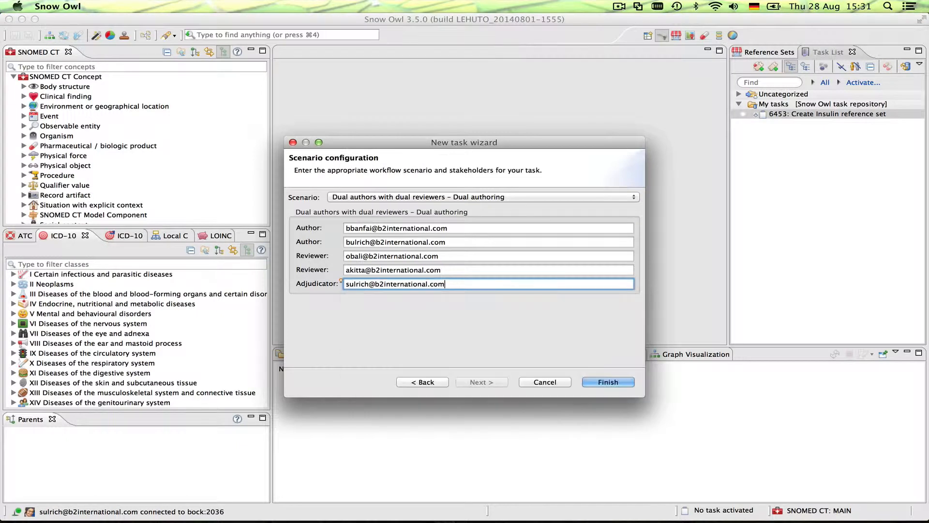
{"action": "left_click", "coordinate": [610, 383]}
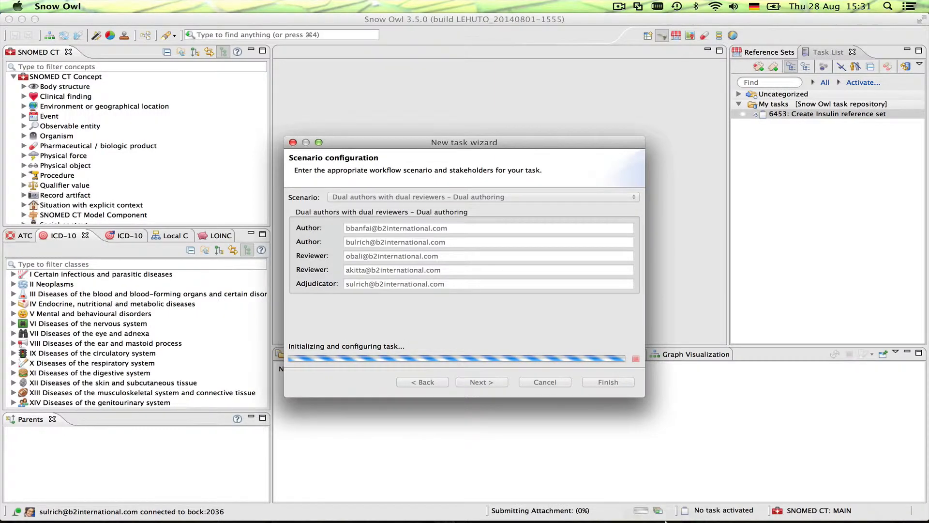
Switch to the first author's Snow Owl client, refresh the task list and open the "Create Ibuprofen 2 reference set" task
{"action": "left_click", "coordinate": [639, 503]}
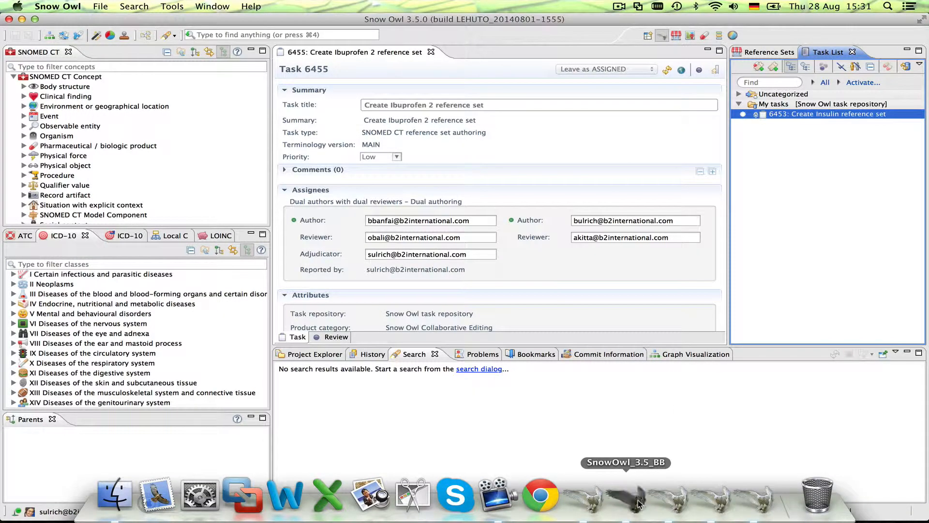
{"action": "left_click", "coordinate": [905, 67]}
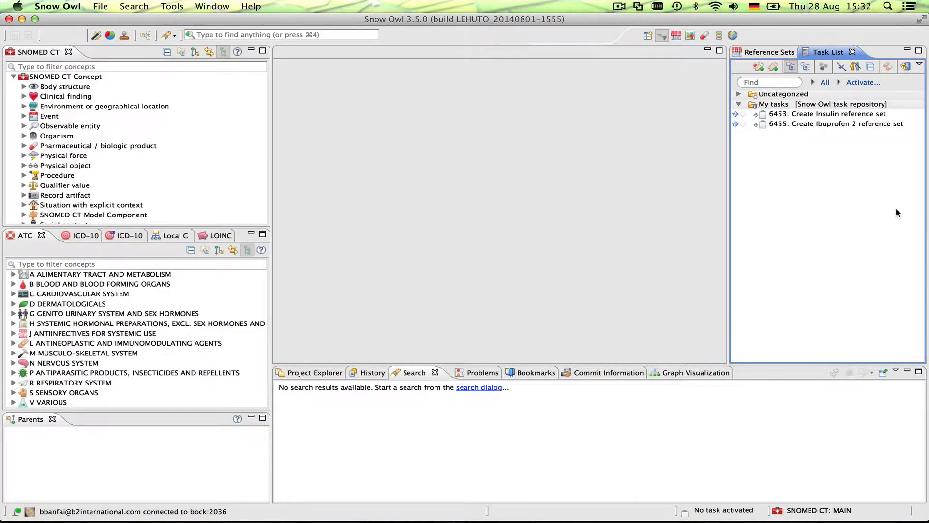
{"action": "left_click", "coordinate": [863, 124]}
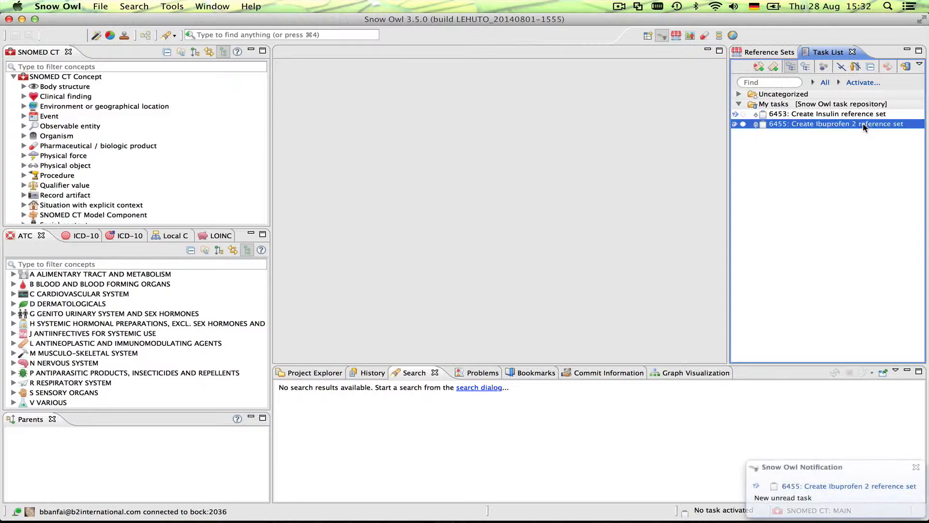
{"action": "double_click", "coordinate": [863, 123]}
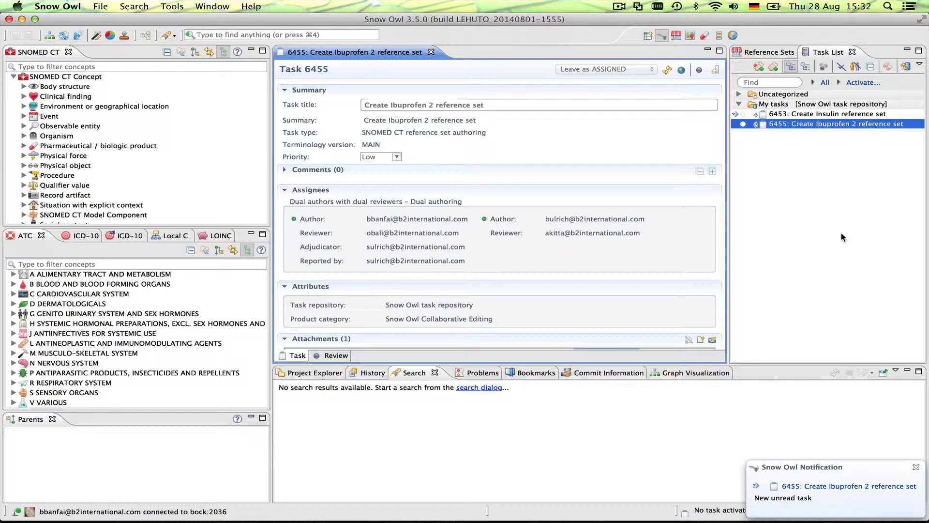
Activate the Ibuprofen 2 task, dismiss the server notification and open the Ibuprofen 2 reference set from the task
{"action": "left_click", "coordinate": [699, 71]}
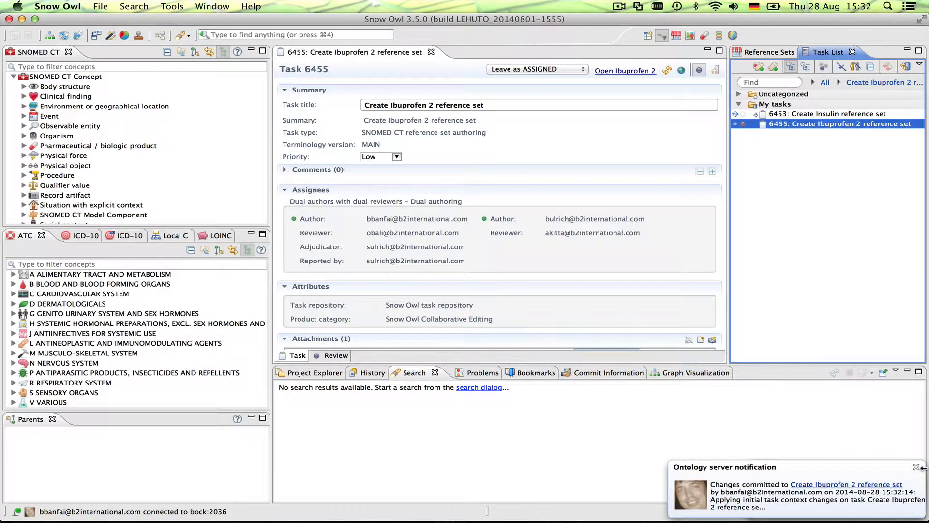
{"action": "left_click", "coordinate": [916, 467]}
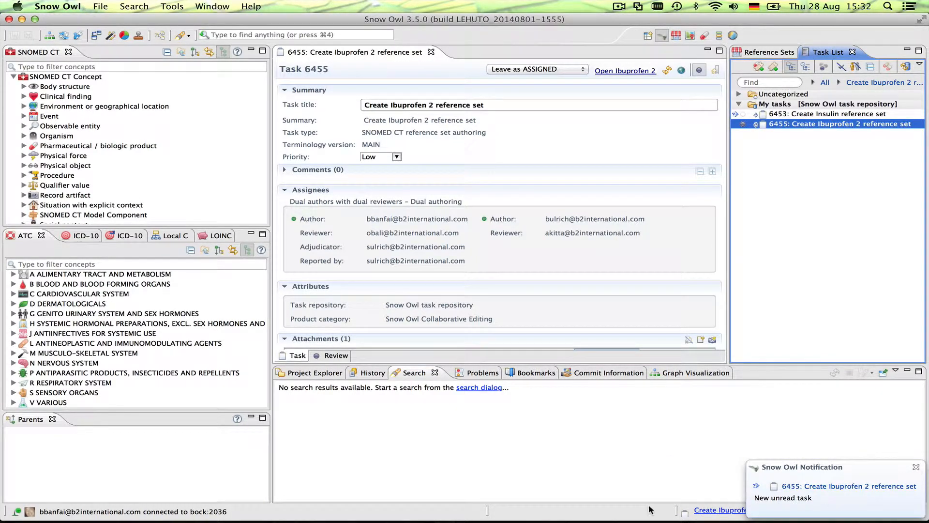
{"action": "left_click", "coordinate": [623, 72]}
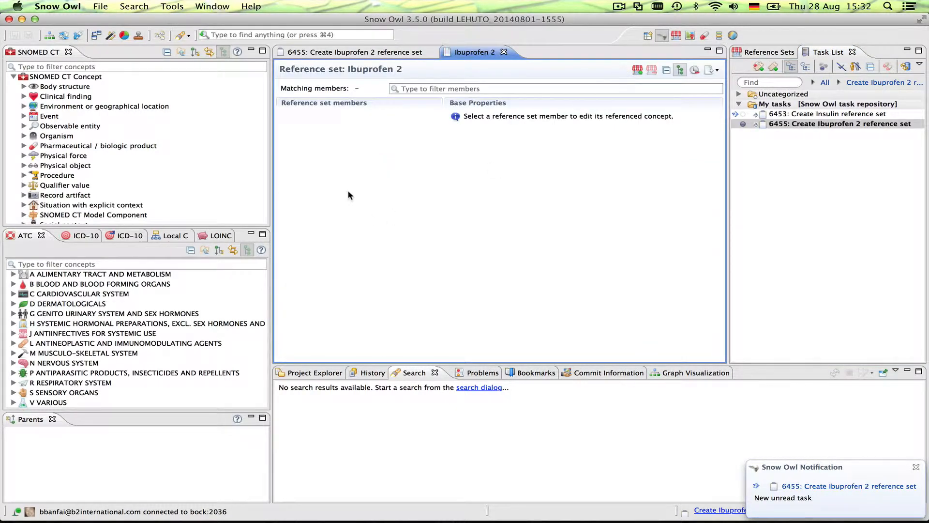
Filter the SNOMED CT concepts by "ibuprofen" and add Accidental ibuprofen overdose to the active reference set
{"action": "left_click", "coordinate": [44, 66]}
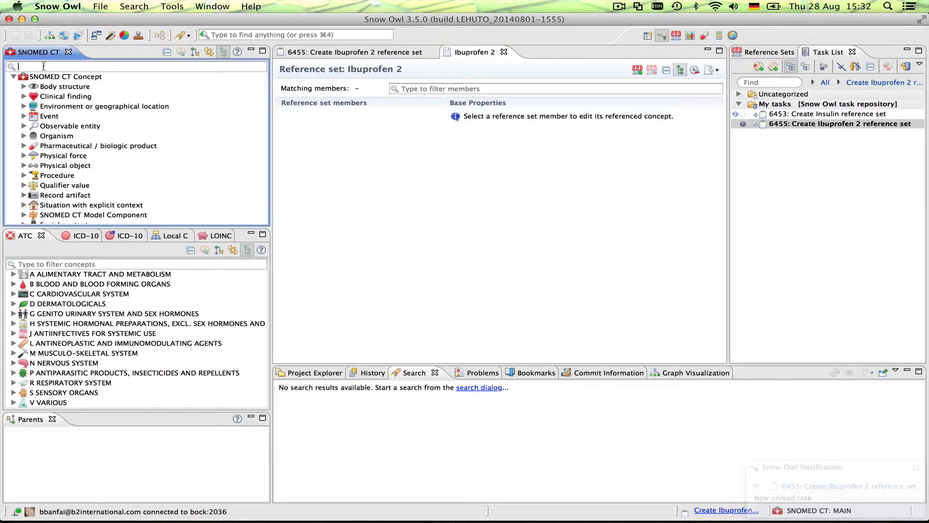
{"action": "type", "text": "ibuprofen"}
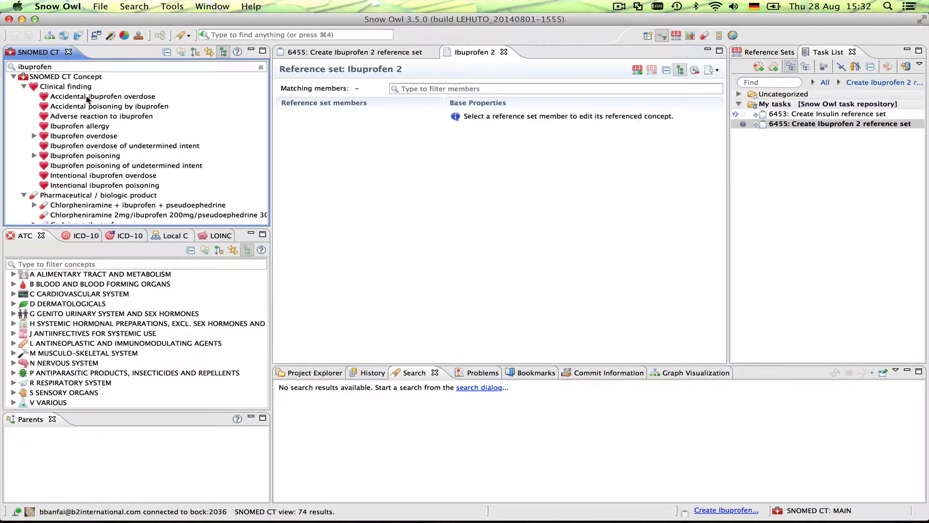
{"action": "left_click", "coordinate": [89, 97]}
{"action": "right_click", "coordinate": [89, 97]}
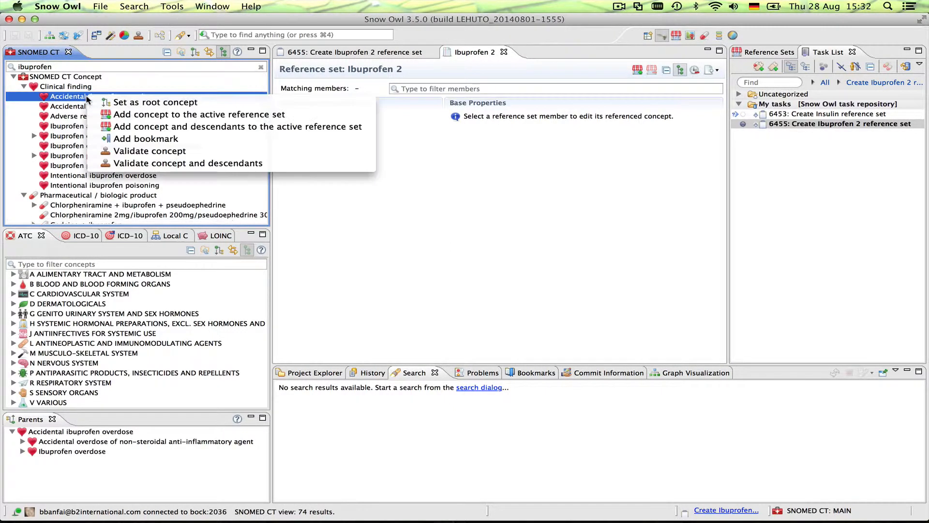
{"action": "left_click", "coordinate": [129, 114]}
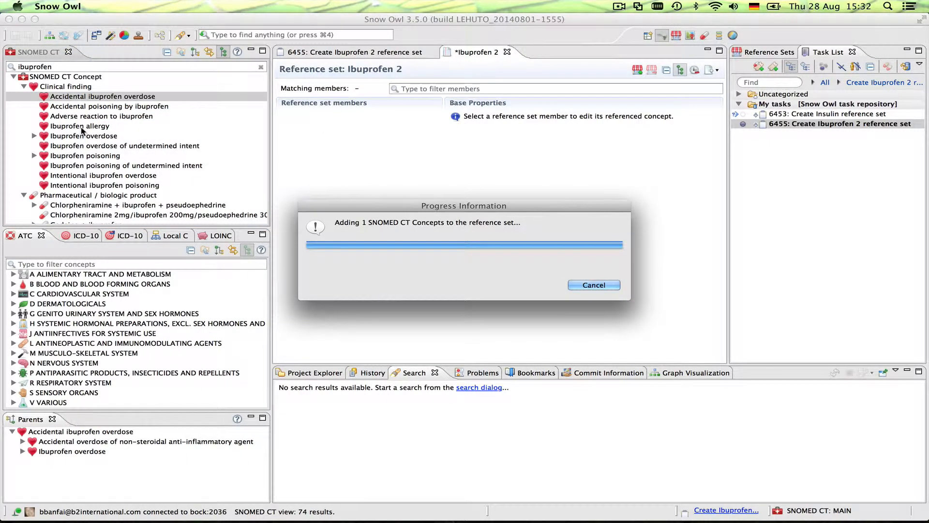
Add the Ibuprofen allergy concept to the active reference set and save the changes, dismissing the commit notification
{"action": "left_click", "coordinate": [82, 126]}
{"action": "right_click", "coordinate": [80, 127]}
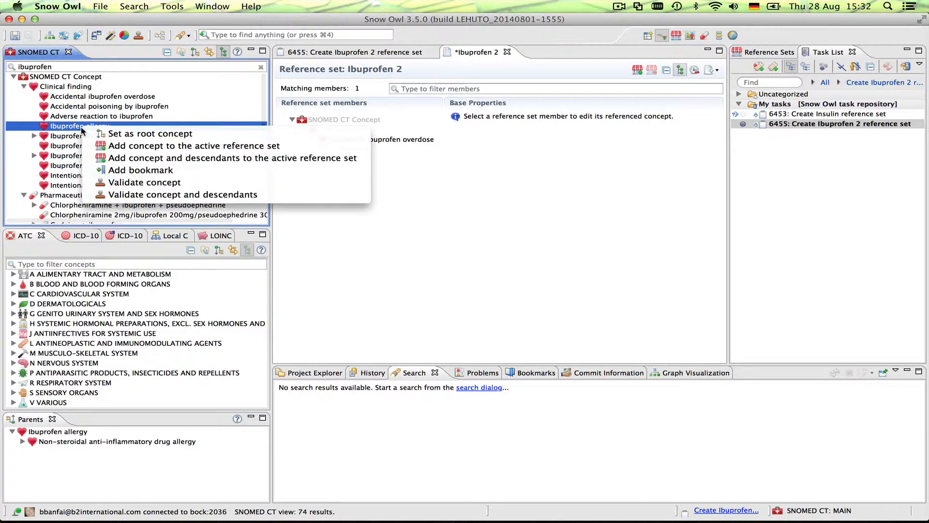
{"action": "left_click", "coordinate": [126, 145]}
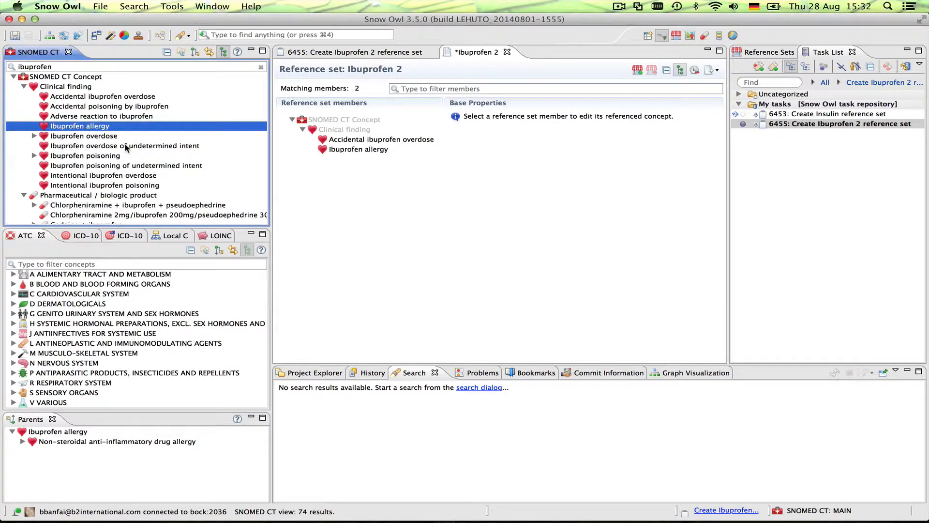
{"action": "left_click", "coordinate": [15, 36]}
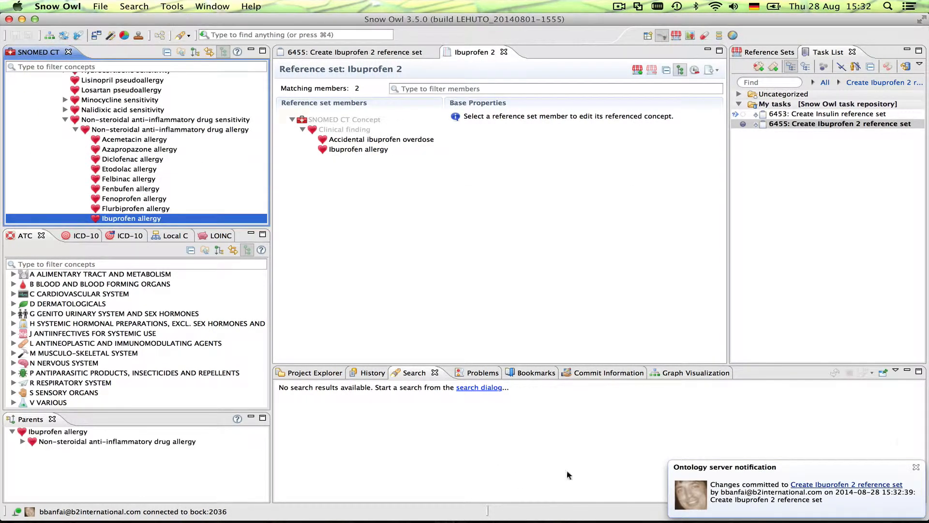
{"action": "left_click", "coordinate": [916, 467]}
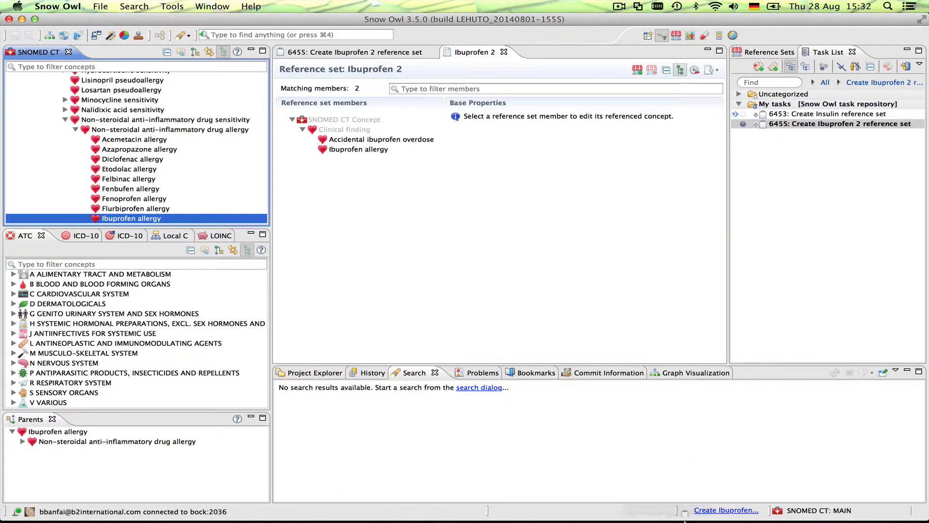
Switch to the second author's Snow Owl client, refresh the task list, activate the "Create Ibuprofen 2 reference set" task and open its reference set
{"action": "mouse_move", "coordinate": [697, 516]}
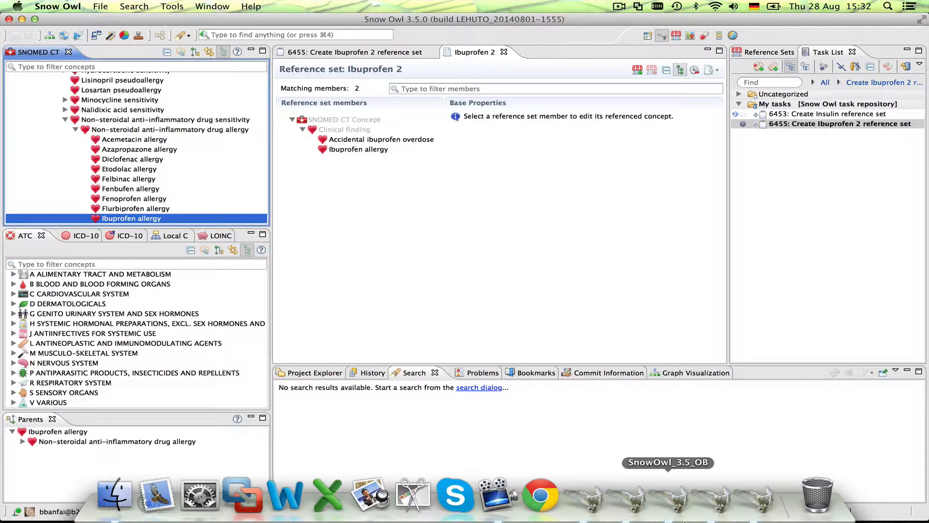
{"action": "left_click", "coordinate": [755, 503]}
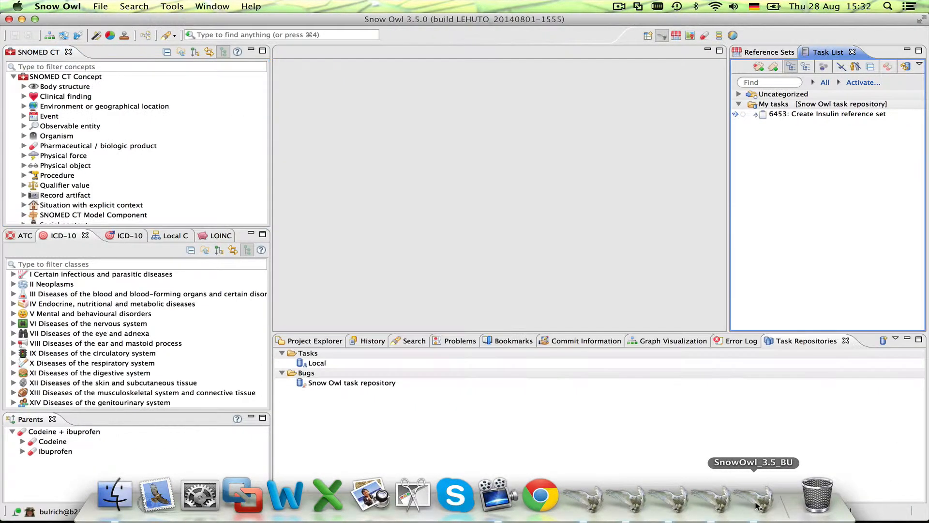
{"action": "left_click", "coordinate": [908, 69]}
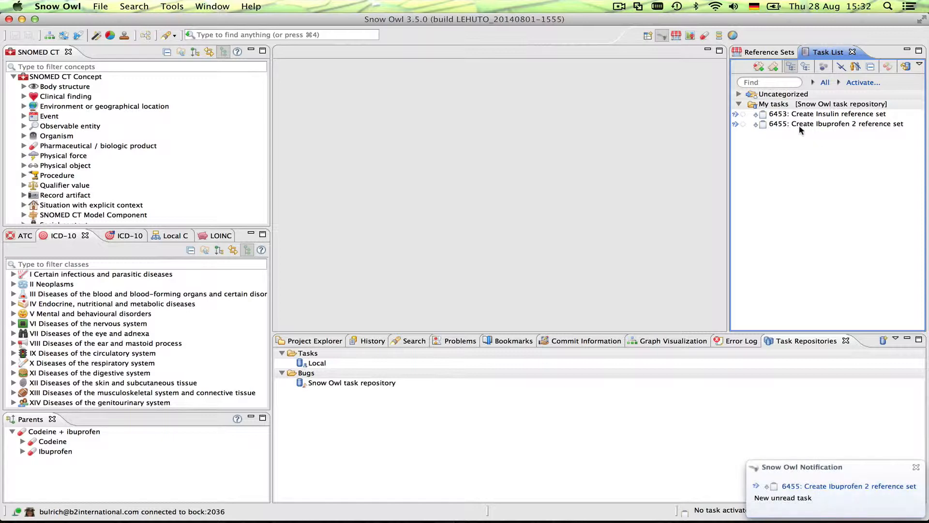
{"action": "double_click", "coordinate": [830, 125]}
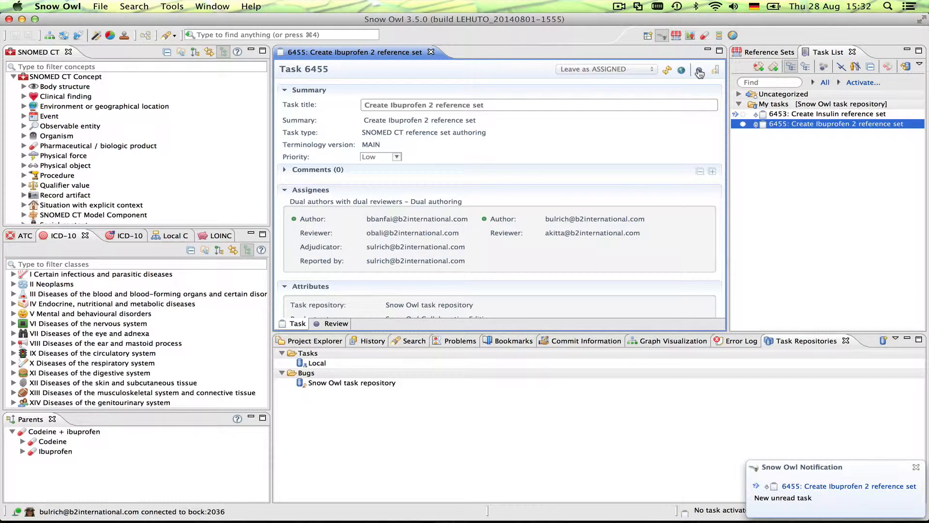
{"action": "left_click", "coordinate": [699, 72]}
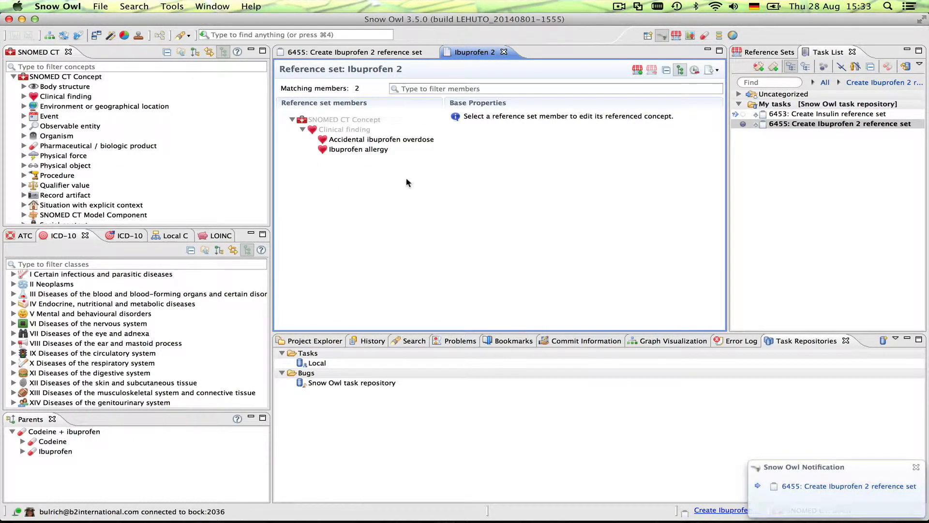
Filter the SNOMED CT concepts by "ibupro", add Codeine + ibuprofen with its descendants to the active reference set and save
{"action": "left_click", "coordinate": [56, 67]}
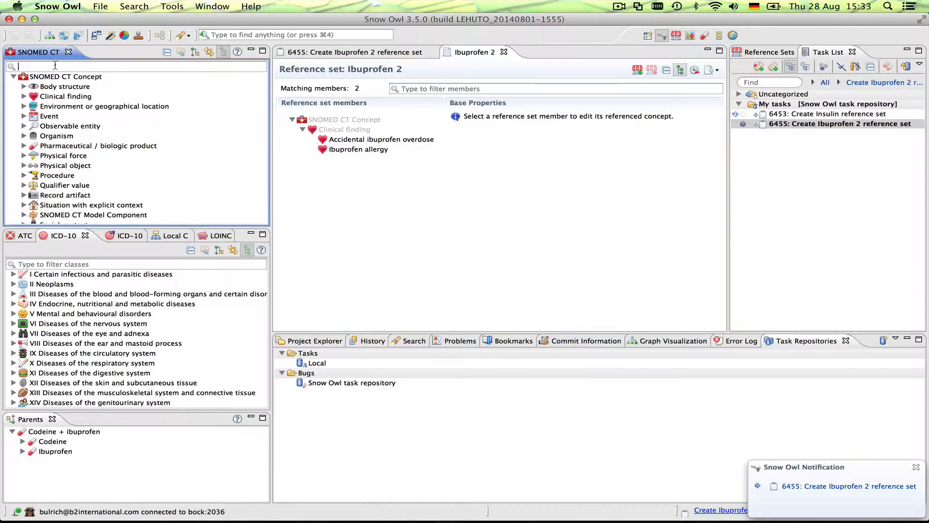
{"action": "type", "text": "ibupro"}
{"action": "scroll", "coordinate": [52, 133], "scroll_direction": "down", "scroll_amount": 3}
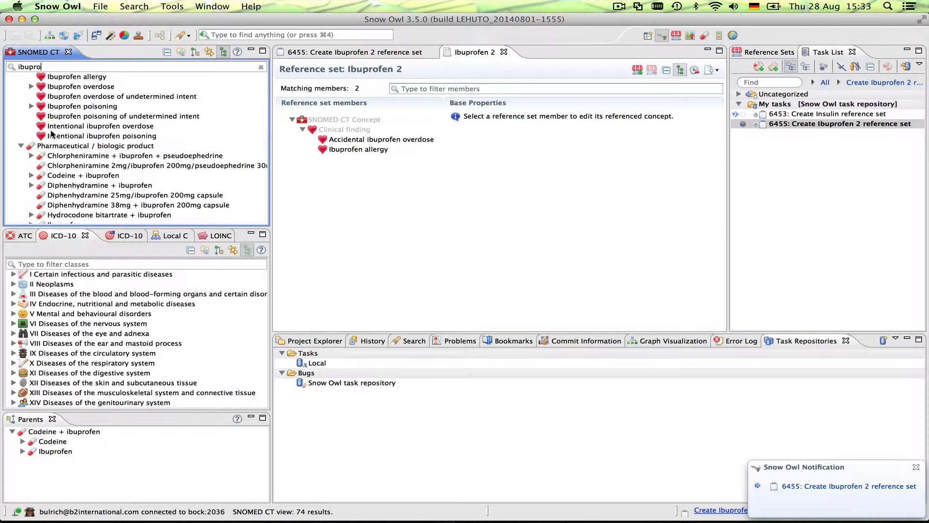
{"action": "left_click", "coordinate": [98, 176]}
{"action": "right_click", "coordinate": [98, 176]}
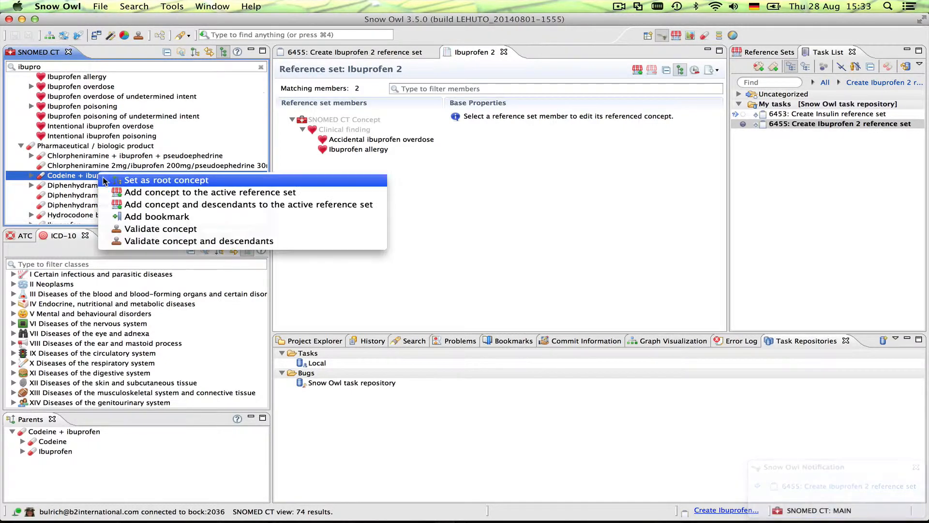
{"action": "left_click", "coordinate": [147, 207]}
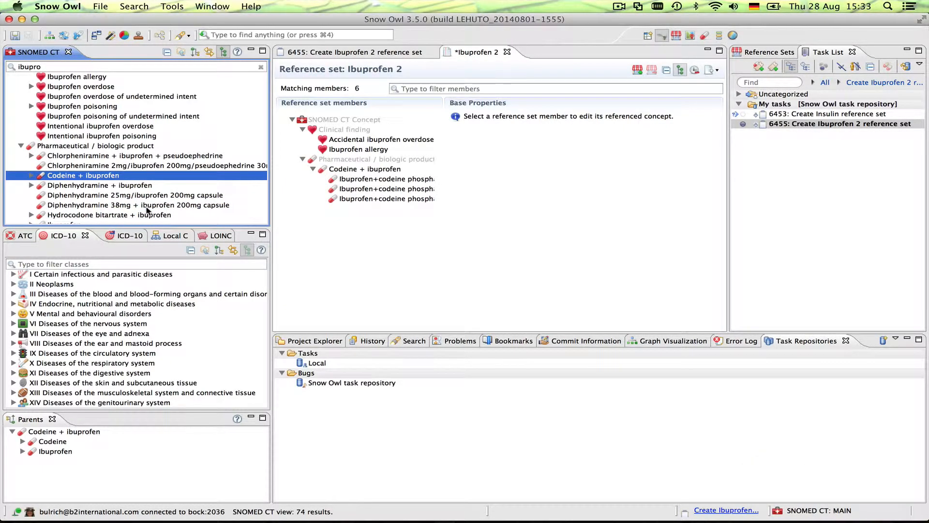
{"action": "left_click", "coordinate": [15, 36]}
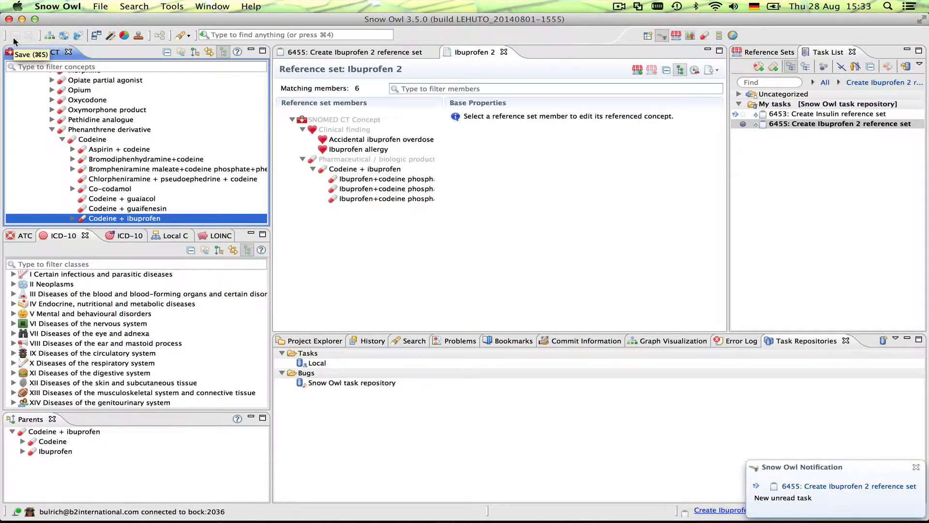
Set the Ibuprofen 2 authoring task to Resolve as FIXED and save it
{"action": "left_click", "coordinate": [322, 53]}
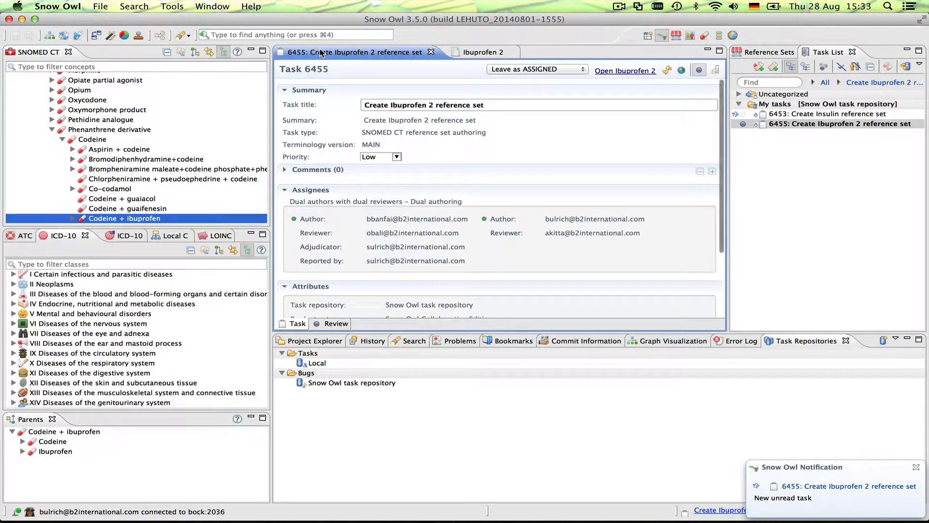
{"action": "left_click", "coordinate": [520, 71]}
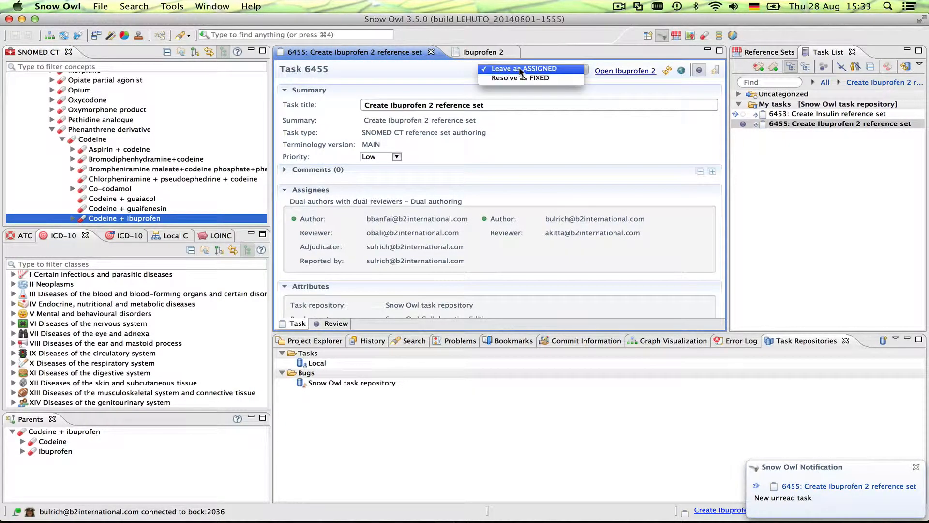
{"action": "left_click", "coordinate": [562, 80]}
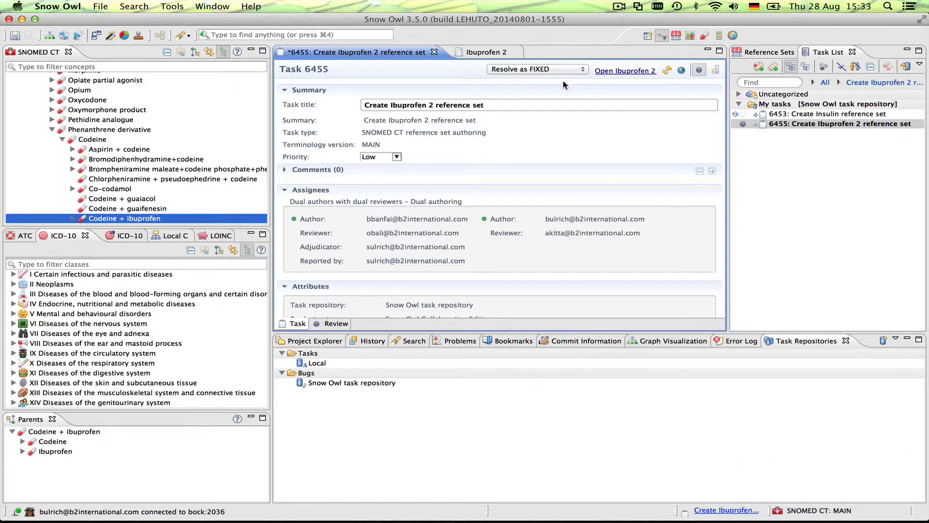
{"action": "left_click", "coordinate": [14, 35]}
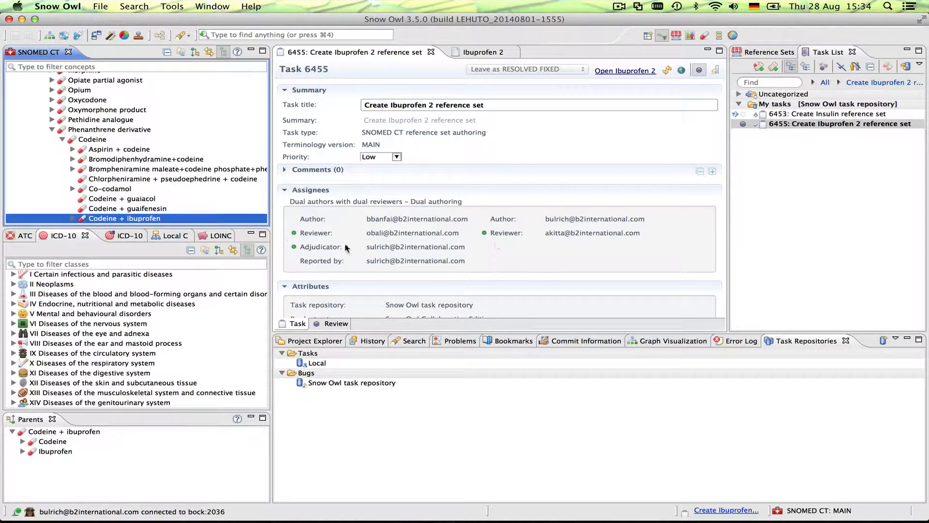
Switch to the first reviewer's Snow Owl client, refresh the task list, and open and activate the Ibuprofen 2 task
{"action": "mouse_move", "coordinate": [710, 503]}
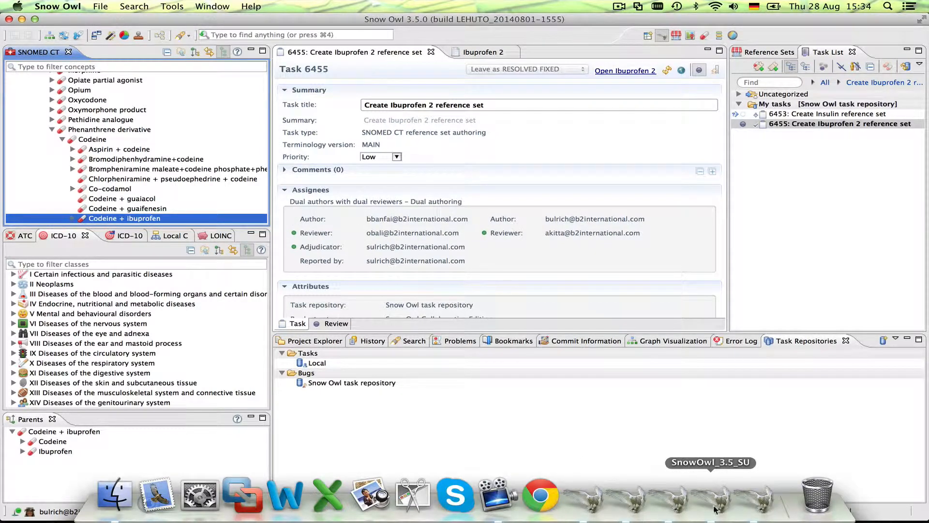
{"action": "left_click", "coordinate": [680, 512]}
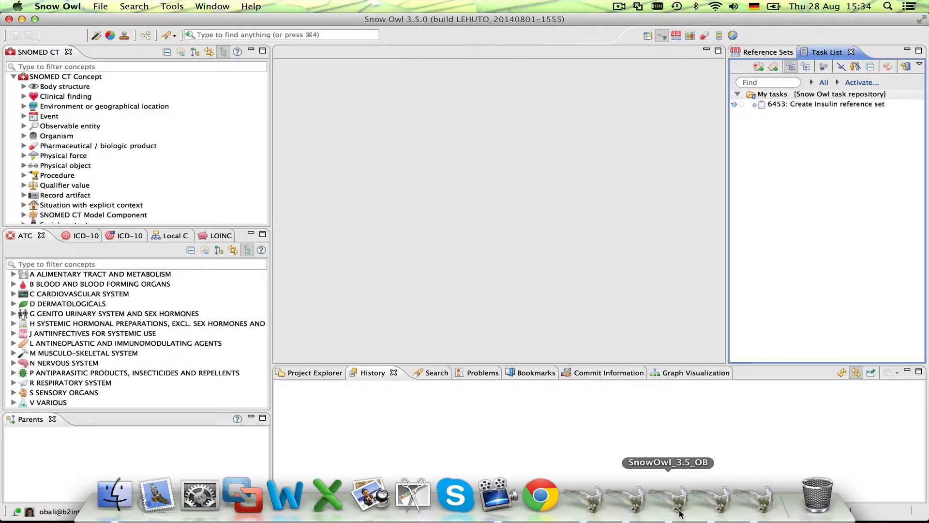
{"action": "left_click", "coordinate": [905, 65]}
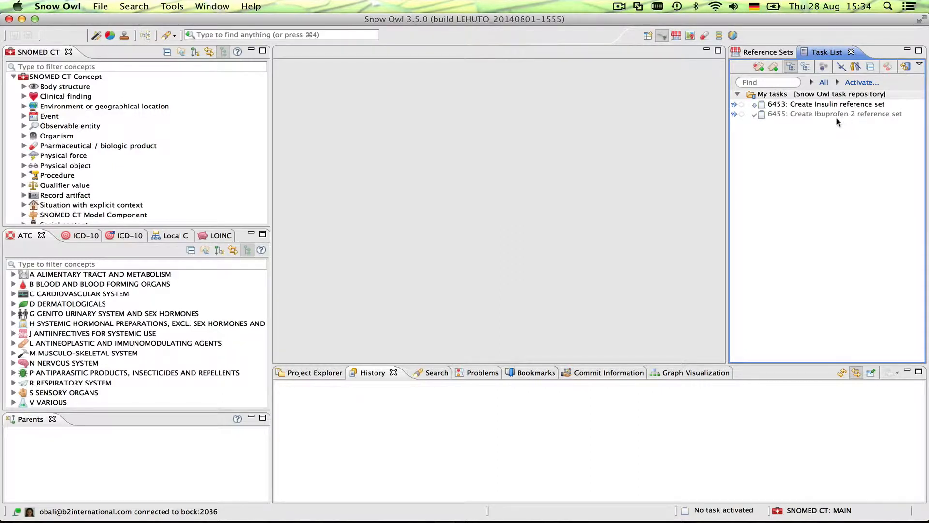
{"action": "double_click", "coordinate": [835, 114]}
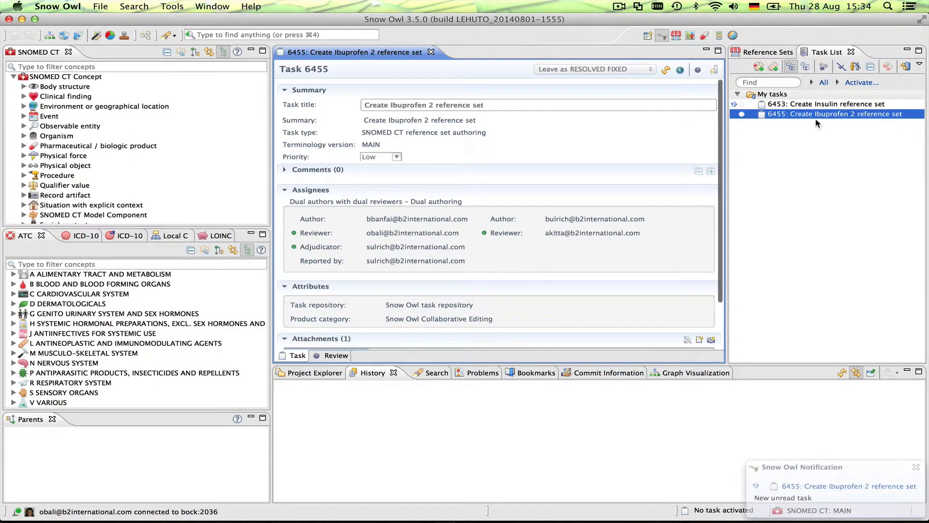
{"action": "left_click", "coordinate": [698, 71]}
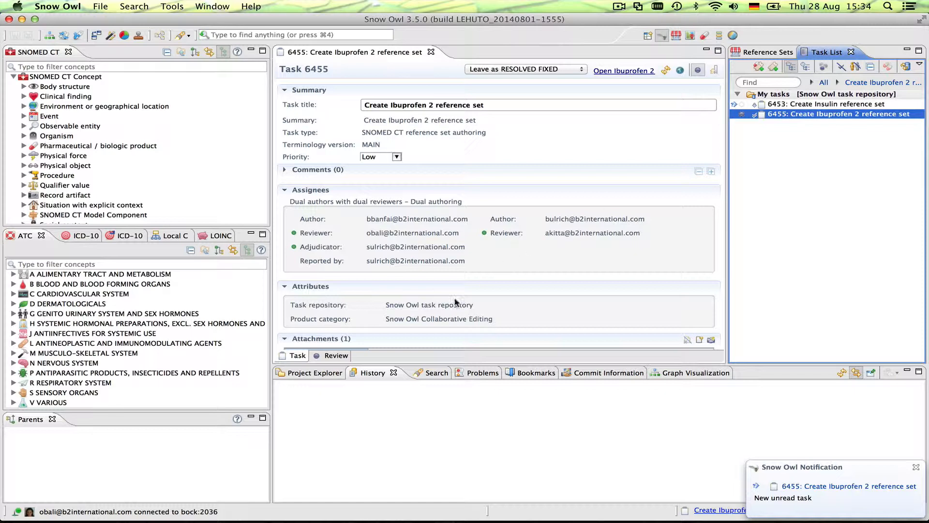
Show the task's review page in a maximized editor and deny all listed members as the first reviewer
{"action": "left_click", "coordinate": [335, 356]}
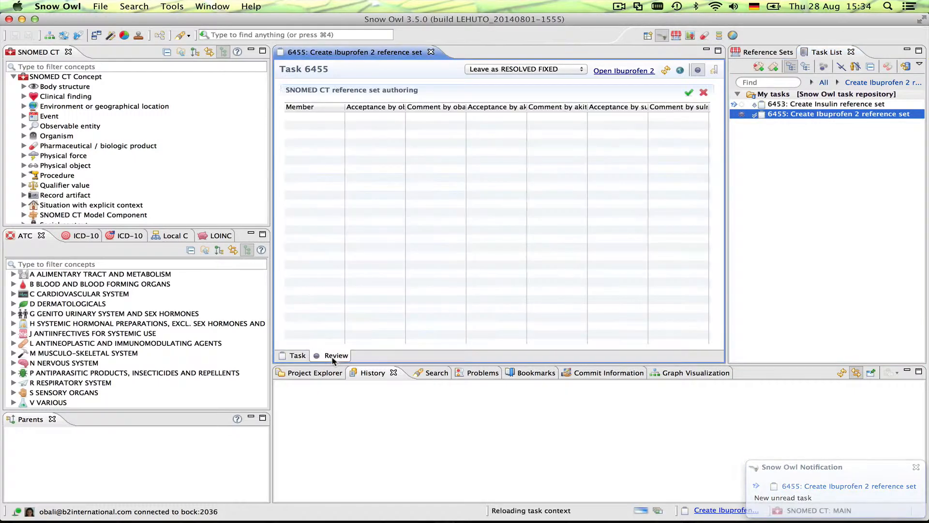
{"action": "double_click", "coordinate": [364, 52]}
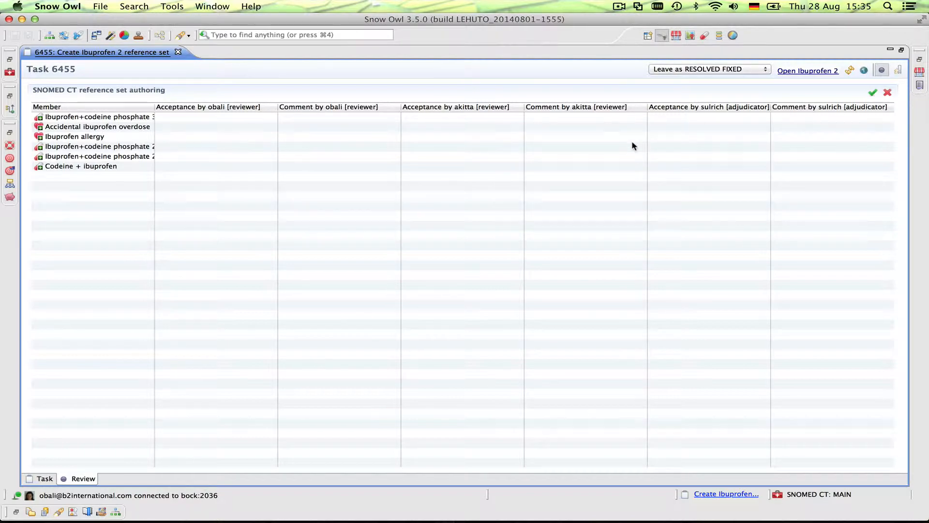
{"action": "left_click", "coordinate": [887, 92]}
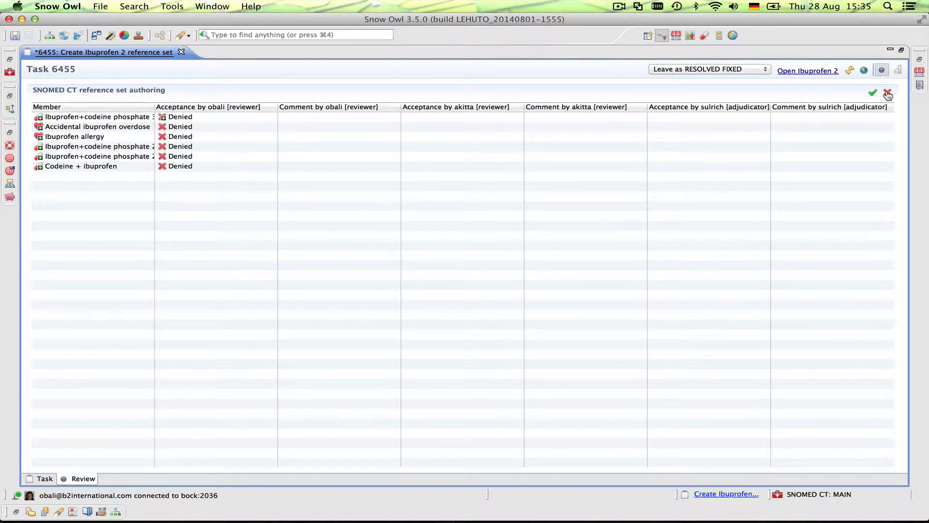
Change the first reviewer's decision to Accept for Accidental ibuprofen overdose and Ibuprofen allergy, and save the review
{"action": "left_click", "coordinate": [197, 129]}
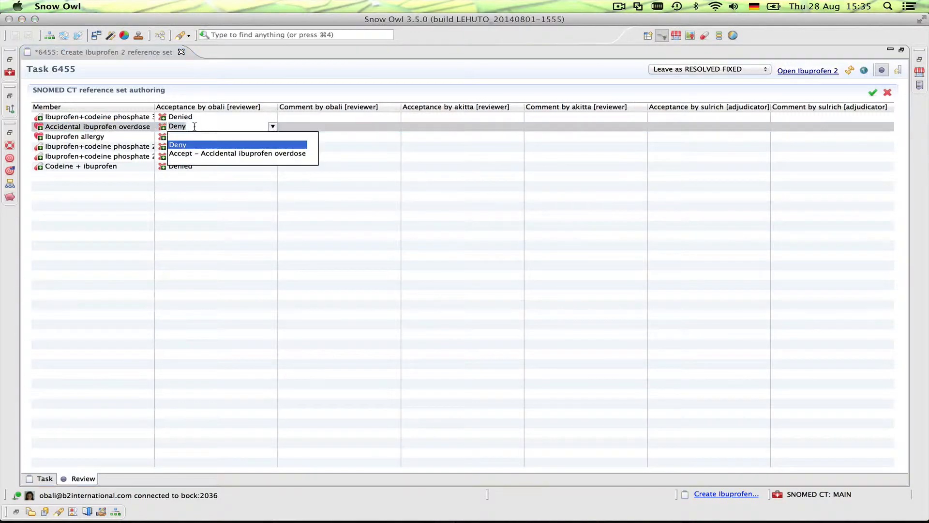
{"action": "left_click", "coordinate": [189, 154]}
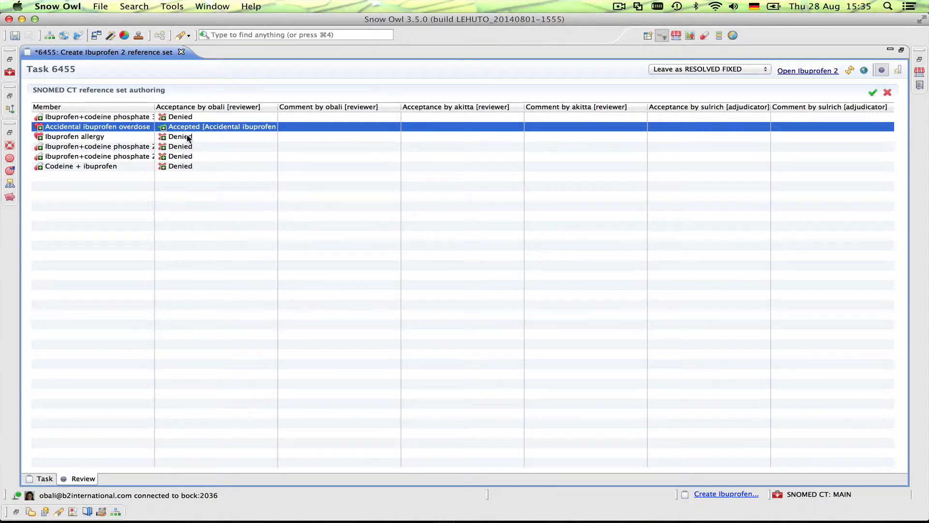
{"action": "left_click", "coordinate": [189, 138]}
{"action": "left_click", "coordinate": [204, 163]}
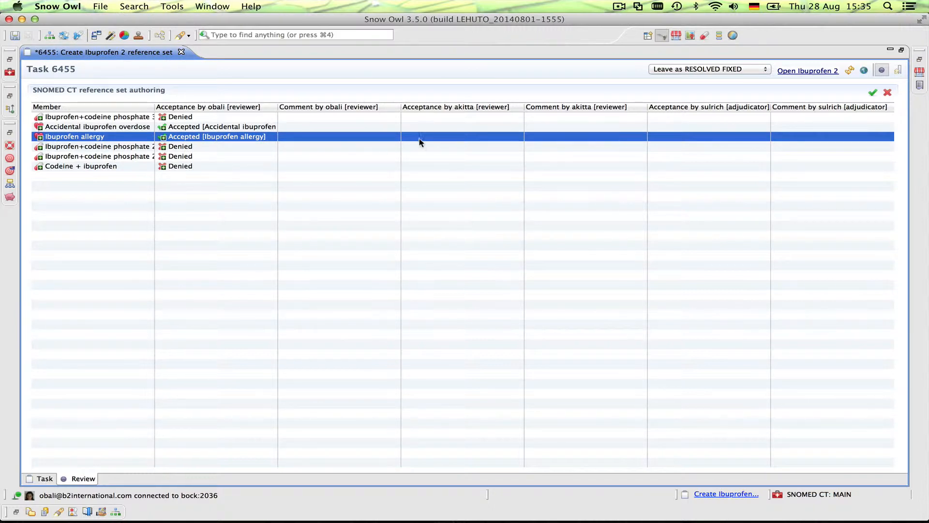
{"action": "left_click", "coordinate": [447, 125]}
{"action": "left_click", "coordinate": [446, 149]}
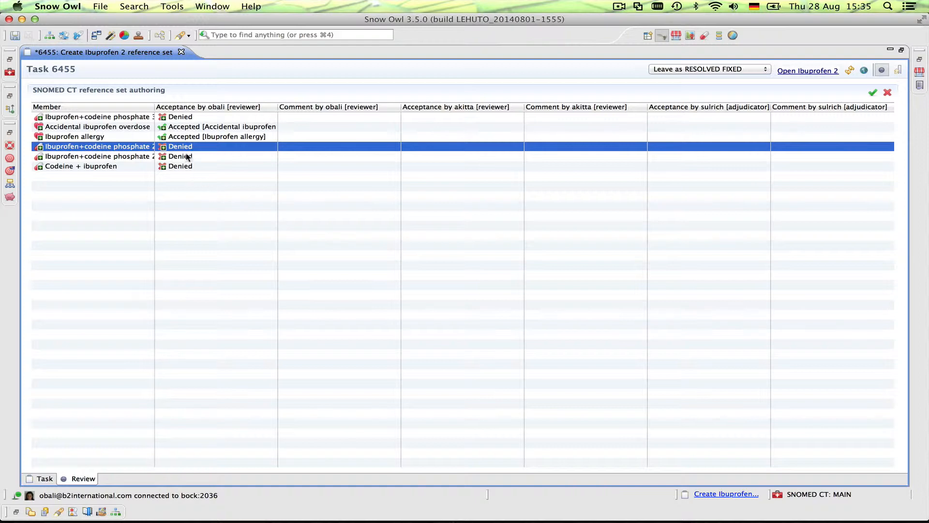
{"action": "left_click", "coordinate": [15, 35]}
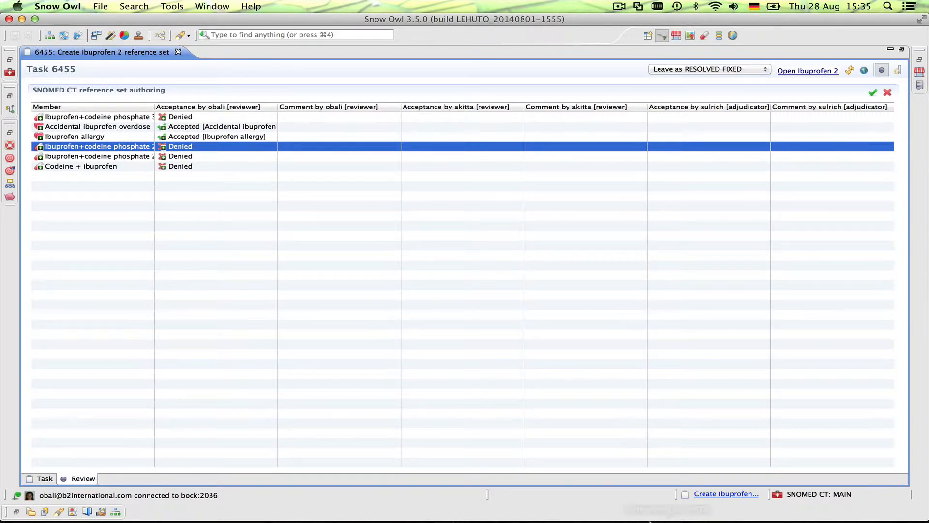
Switch to the second reviewer's Snow Owl client, expand My tasks and open the "Create Ibuprofen 2 reference set" task
{"action": "mouse_move", "coordinate": [646, 507]}
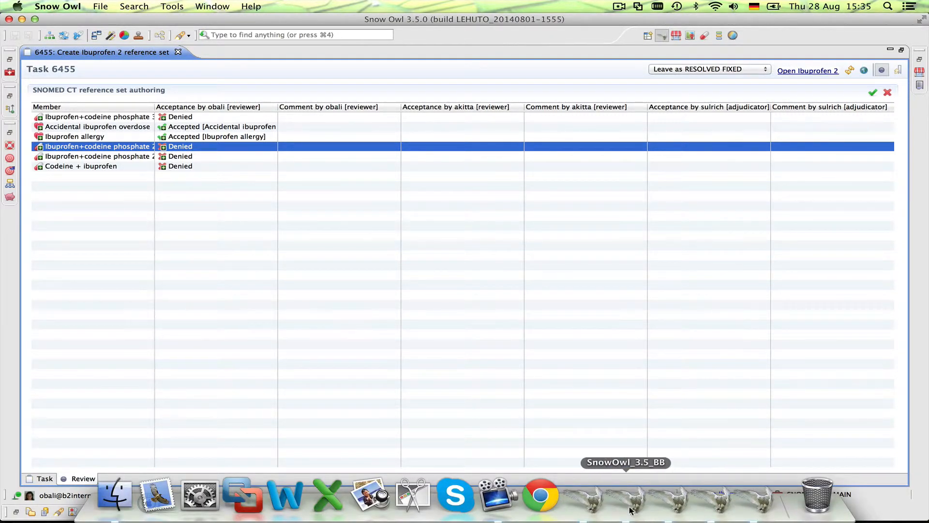
{"action": "left_click", "coordinate": [601, 505]}
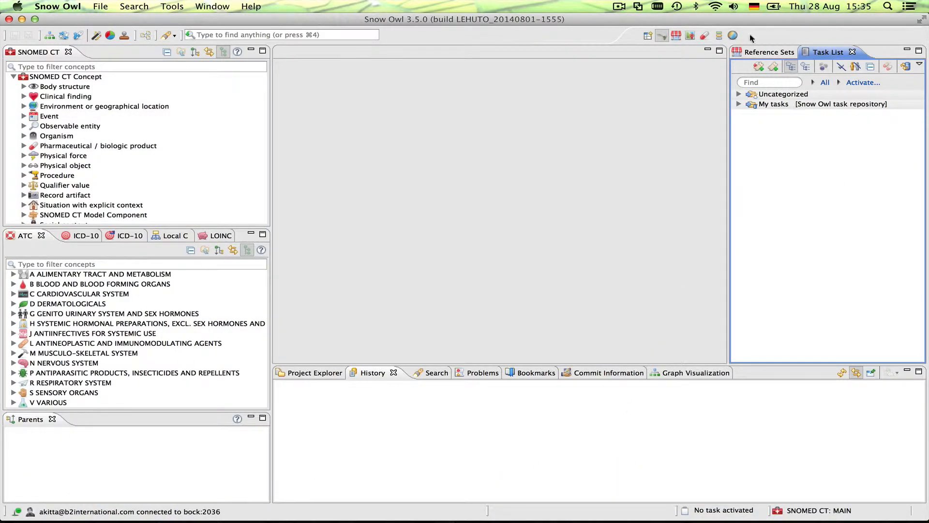
{"action": "left_click", "coordinate": [739, 104]}
{"action": "left_click", "coordinate": [799, 146]}
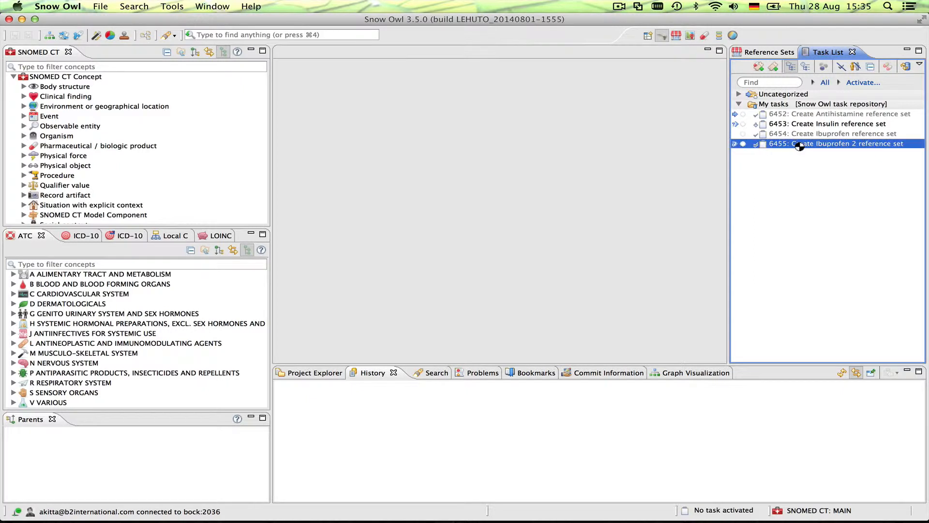
{"action": "double_click", "coordinate": [797, 143]}
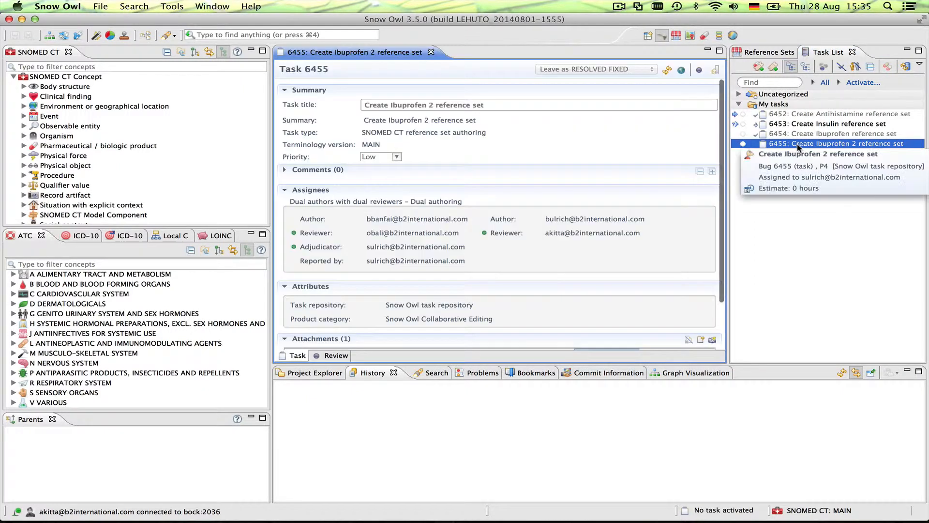
Activate the Ibuprofen 2 task for the second reviewer, reopening its editor to clear the pending changes, and show its review page
{"action": "left_click", "coordinate": [700, 73]}
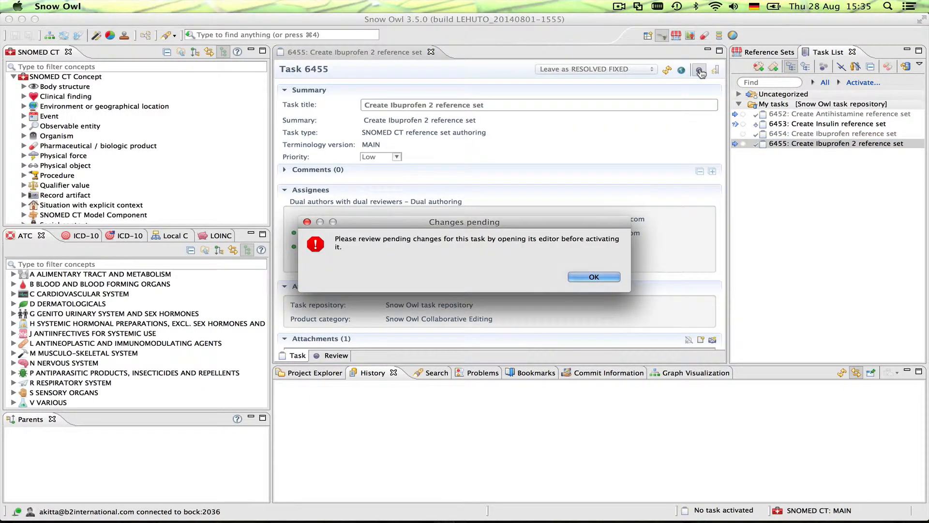
{"action": "left_click", "coordinate": [592, 276]}
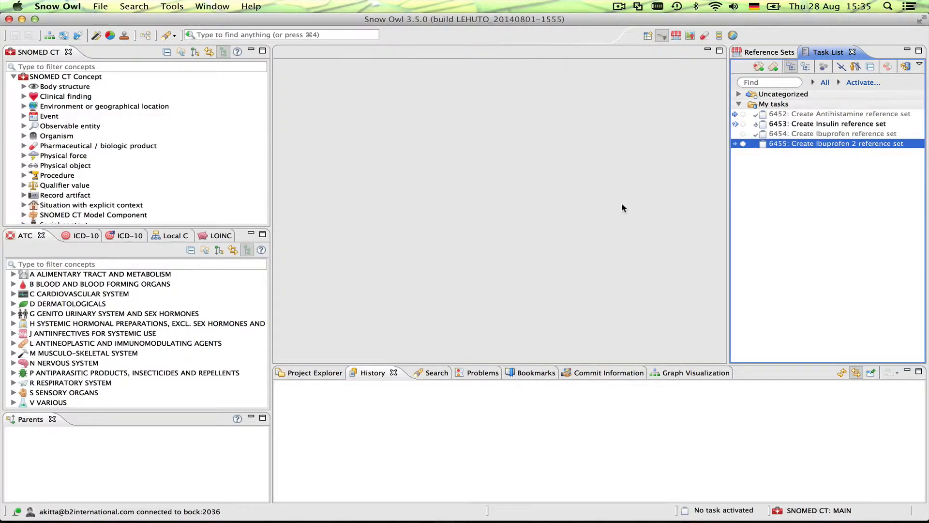
{"action": "double_click", "coordinate": [781, 145]}
{"action": "left_click", "coordinate": [700, 72]}
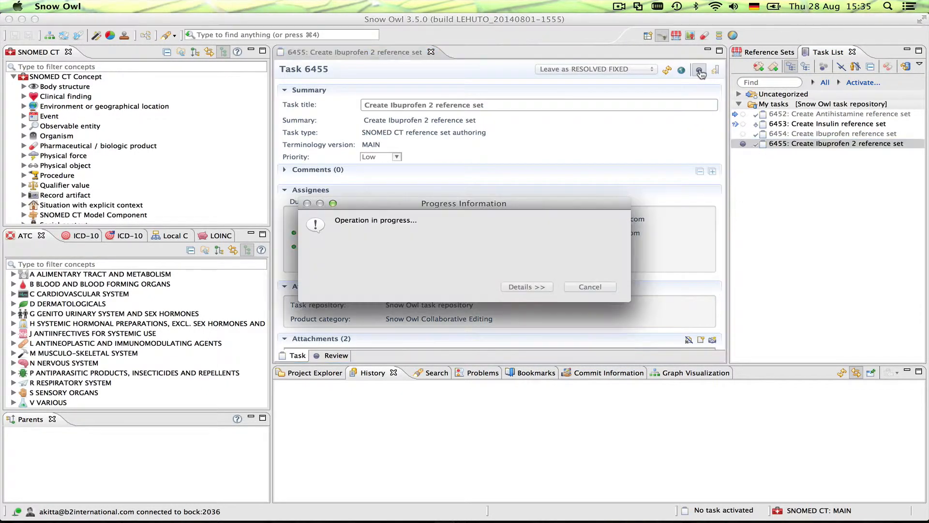
{"action": "left_click", "coordinate": [334, 358]}
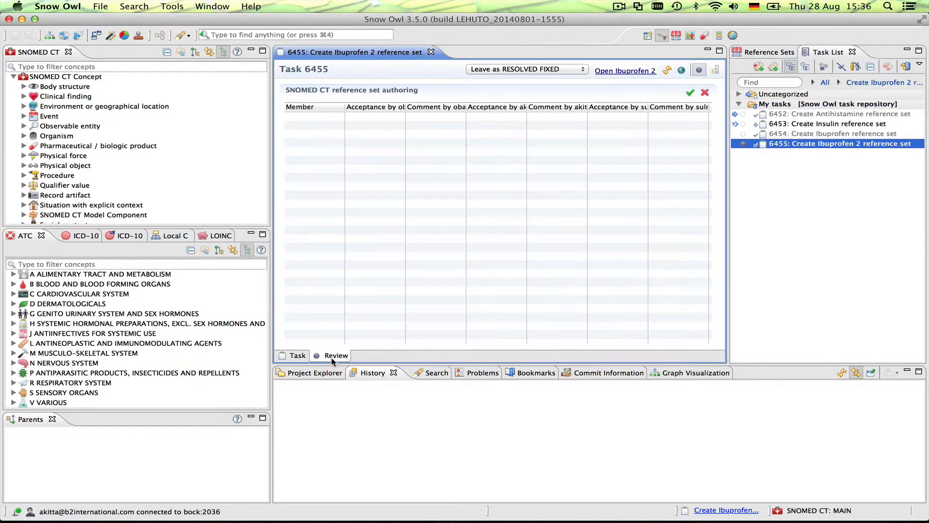
As second reviewer, deny the fifth-listed Ibuprofen+codeine phosphate member and Codeine + ibuprofen, accept all other members, save the review and show the task's details
{"action": "double_click", "coordinate": [352, 51]}
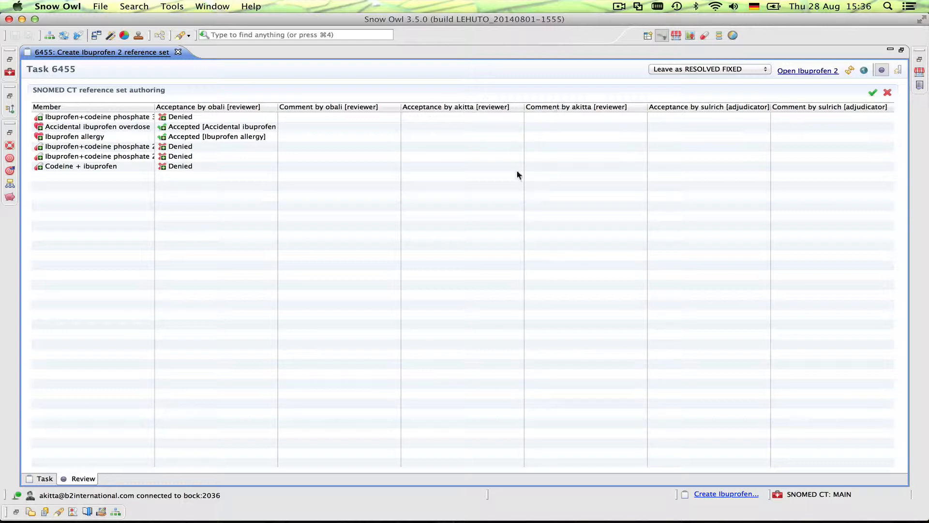
{"action": "left_click", "coordinate": [872, 93]}
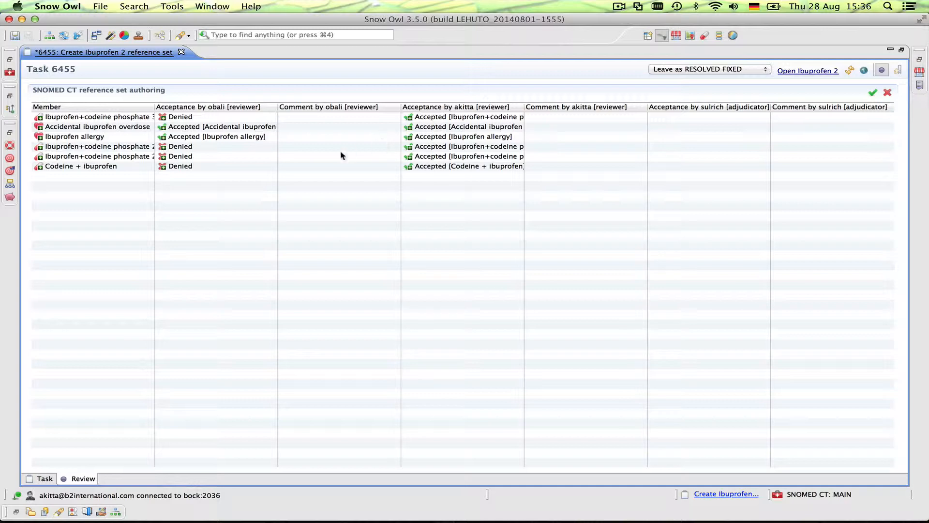
{"action": "left_click", "coordinate": [441, 159]}
{"action": "left_click", "coordinate": [432, 174]}
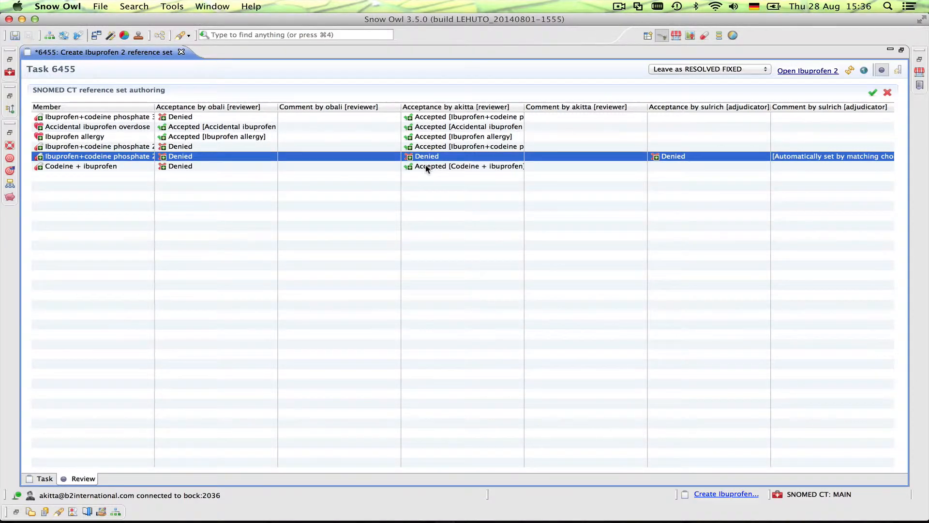
{"action": "left_click", "coordinate": [427, 169]}
{"action": "left_click", "coordinate": [422, 186]}
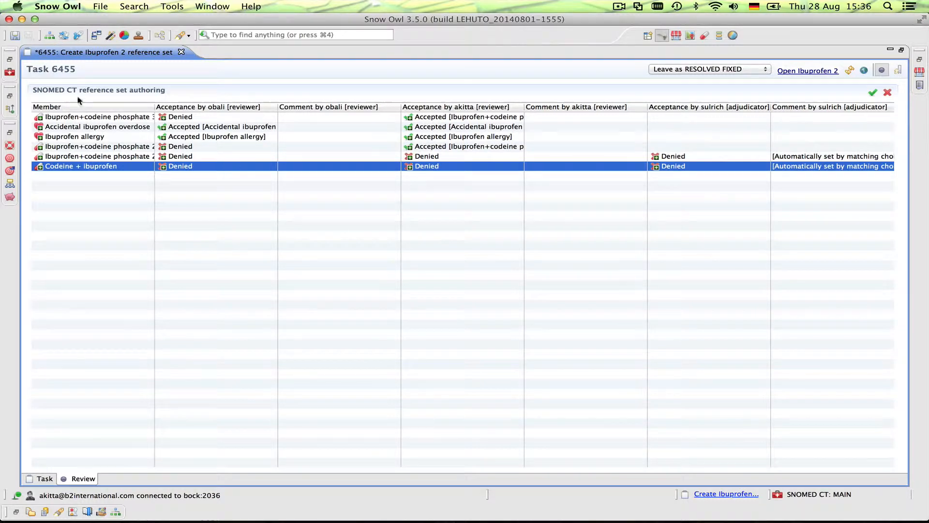
{"action": "left_click", "coordinate": [15, 36]}
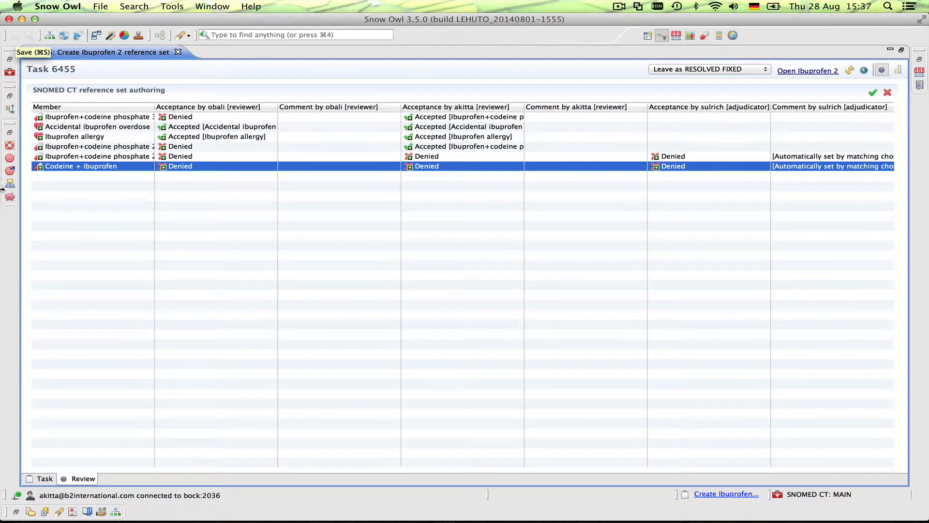
{"action": "left_click", "coordinate": [39, 480]}
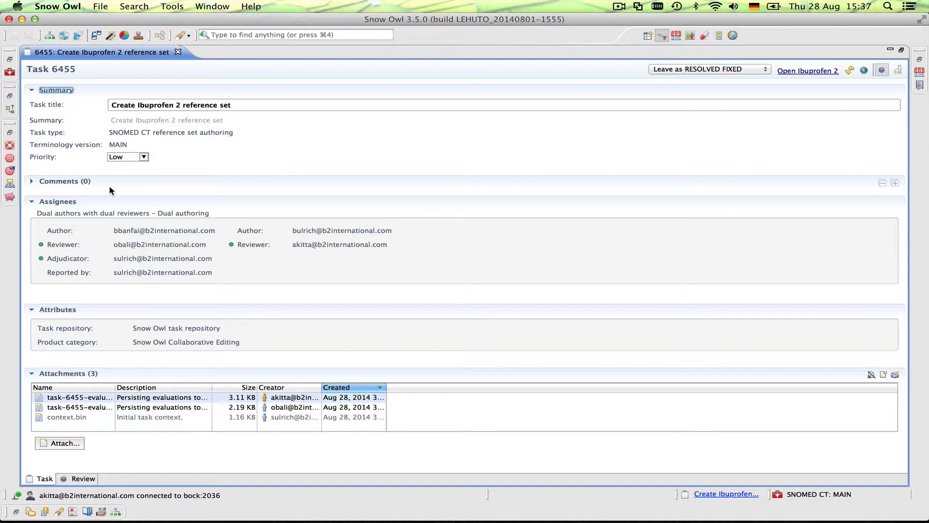
Switch to the adjudicator's Snow Owl client, activate the Ibuprofen 2 task and show its review page in a maximized editor
{"action": "mouse_move", "coordinate": [537, 513]}
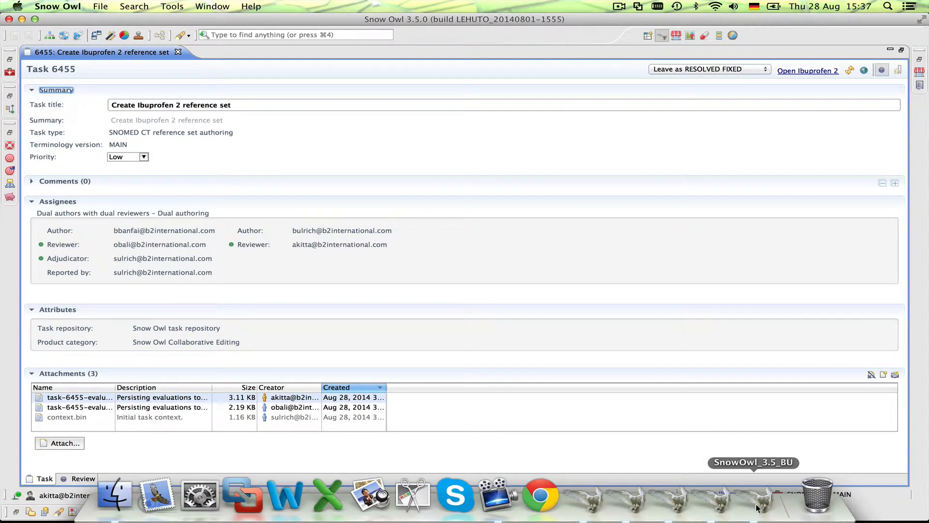
{"action": "left_click", "coordinate": [721, 510]}
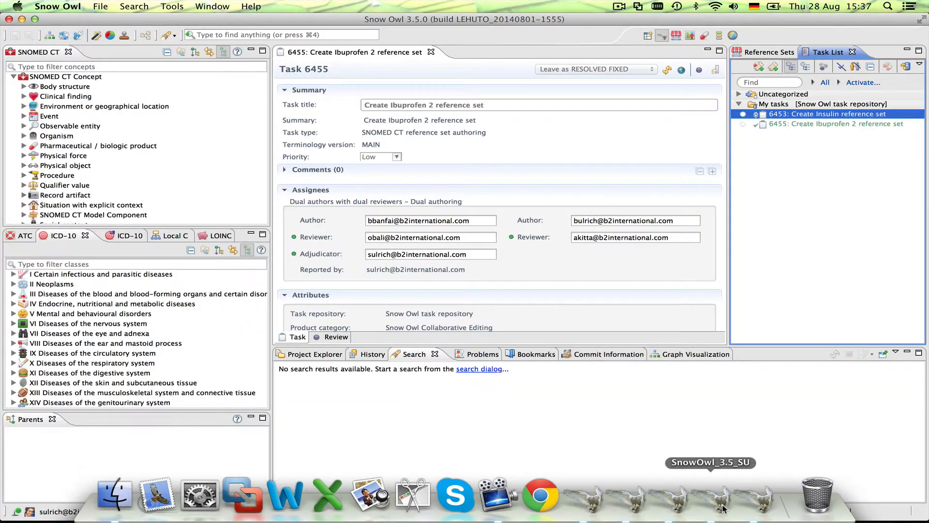
{"action": "left_click", "coordinate": [699, 71]}
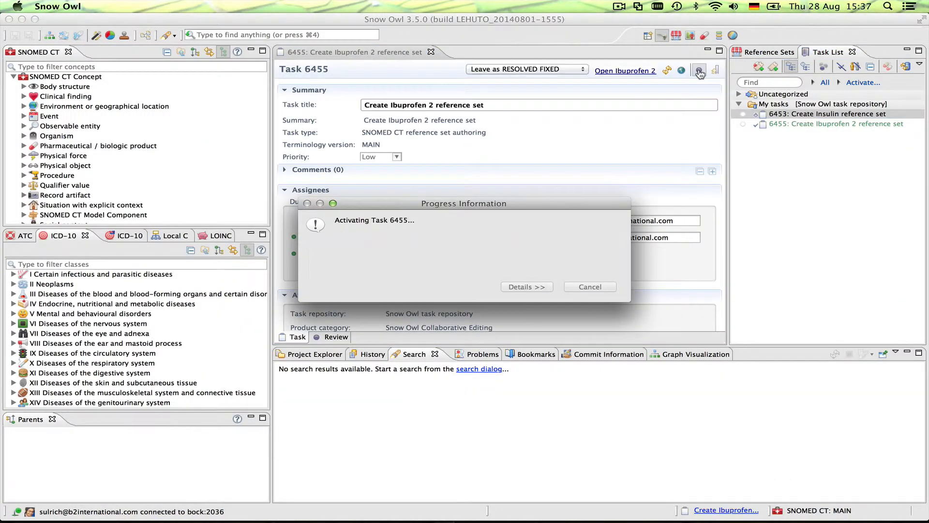
{"action": "left_click", "coordinate": [337, 338]}
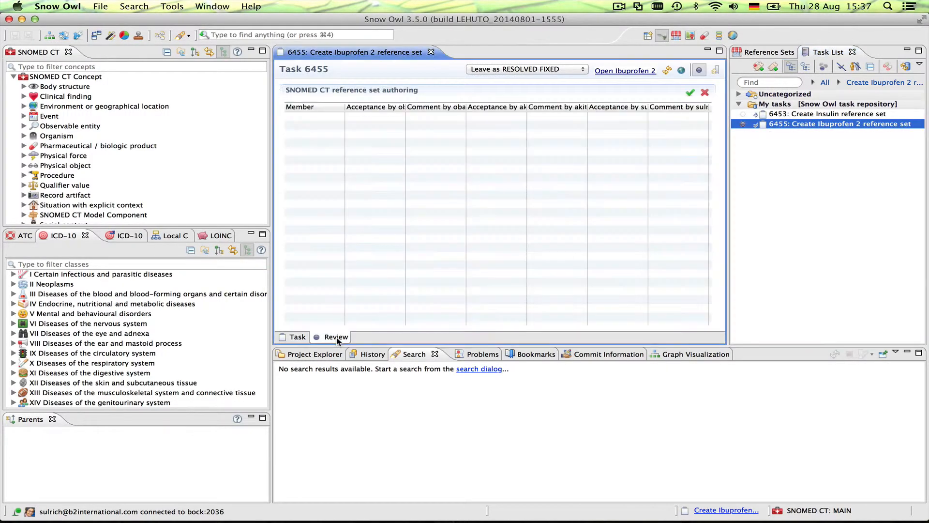
{"action": "double_click", "coordinate": [350, 53]}
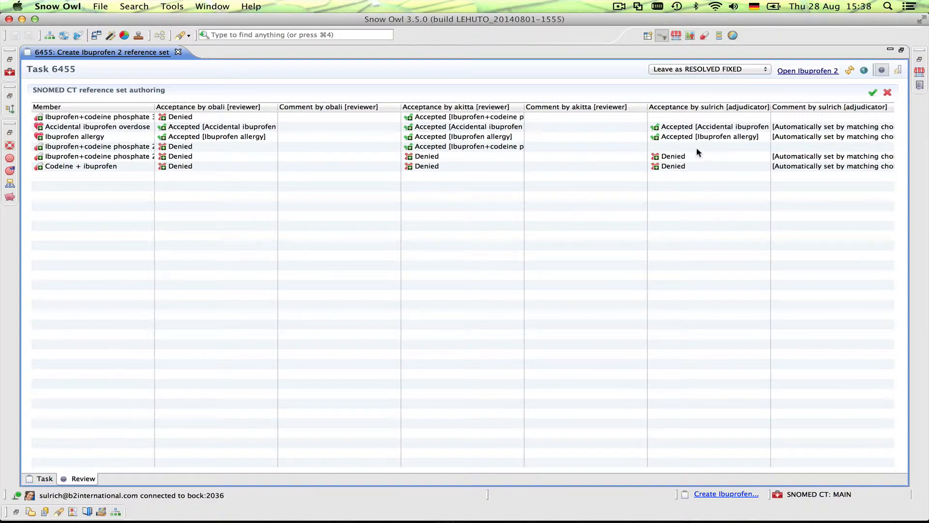
As adjudicator, accept Ibuprofen+codeine phosphate 300mg/20mg m/r tablet and Ibuprofen+codeine phosphate 200mg/12.8mg tablet, and save the decisions
{"action": "left_click", "coordinate": [693, 117]}
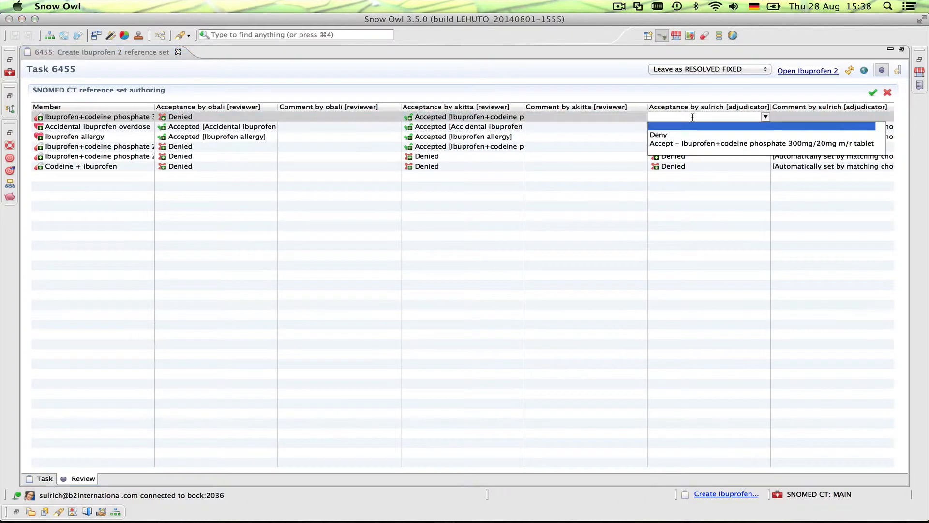
{"action": "left_click", "coordinate": [675, 143]}
{"action": "left_click", "coordinate": [683, 145]}
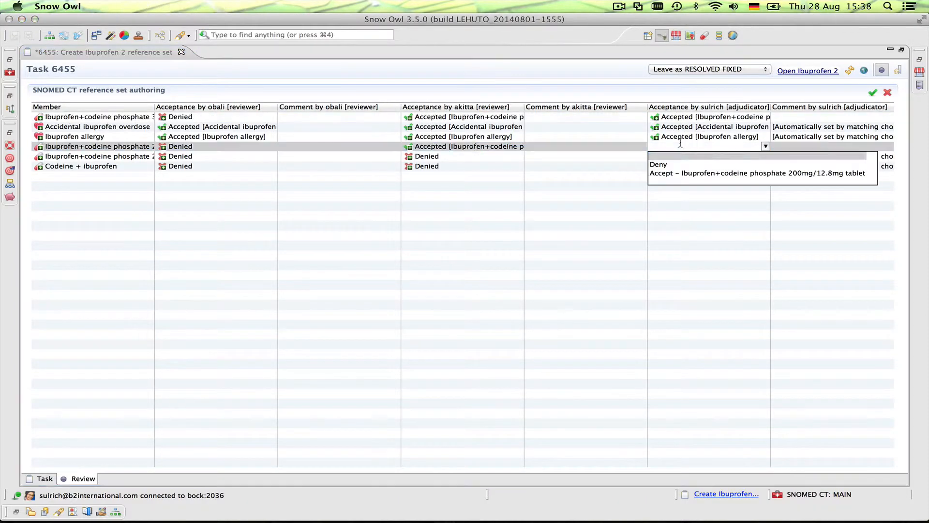
{"action": "left_click", "coordinate": [684, 174]}
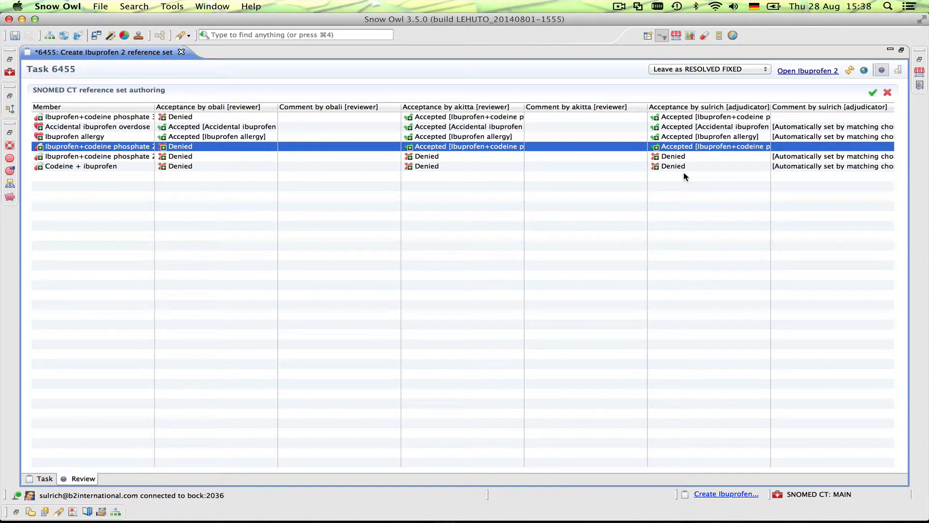
{"action": "left_click", "coordinate": [15, 35]}
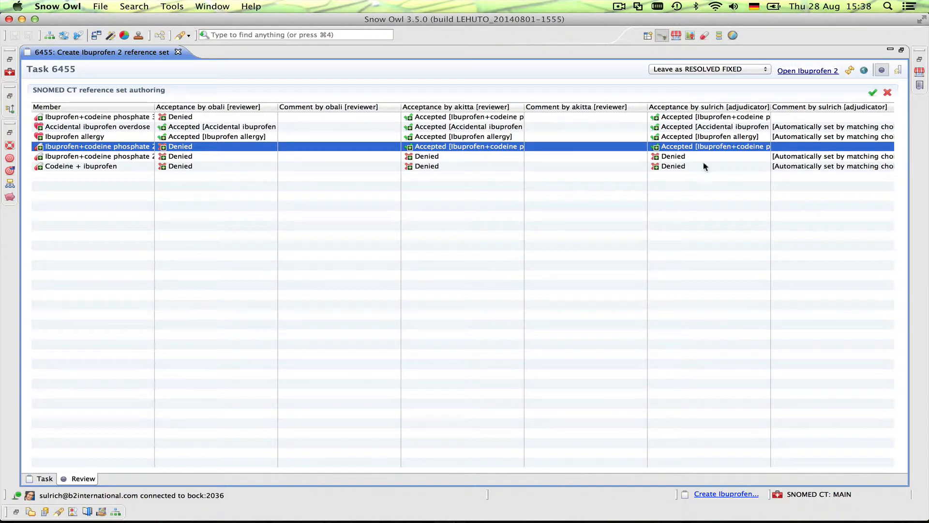
Mark the Ibuprofen 2 task as VERIFIED, save it, and promote its changes to the MAIN branch
{"action": "left_click", "coordinate": [751, 73]}
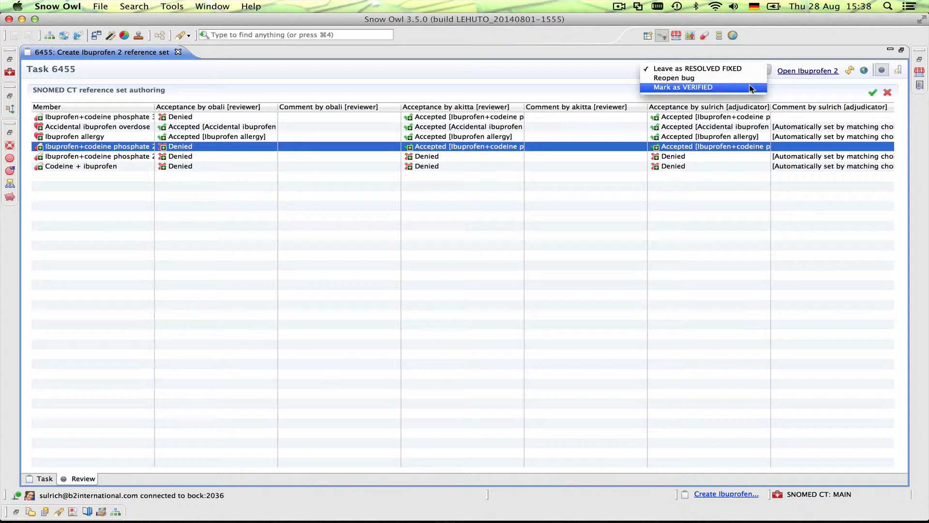
{"action": "left_click", "coordinate": [749, 87]}
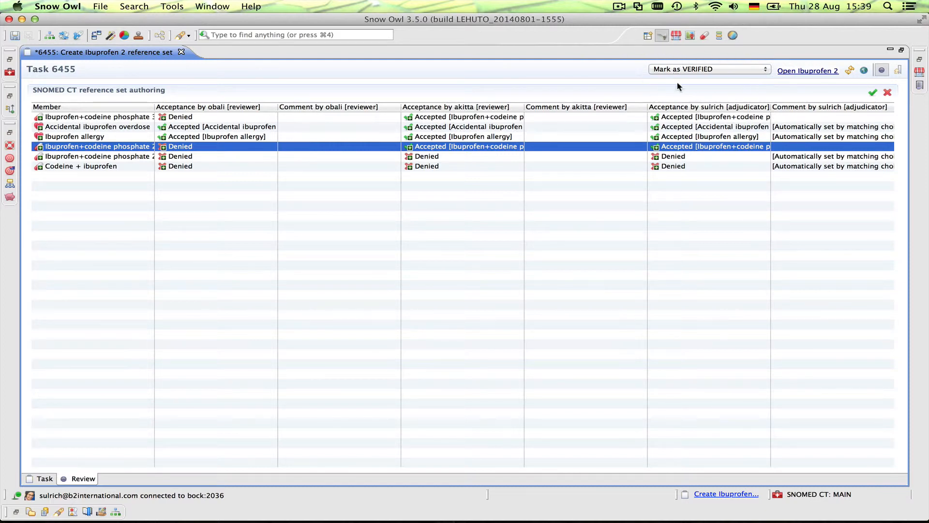
{"action": "left_click", "coordinate": [15, 36]}
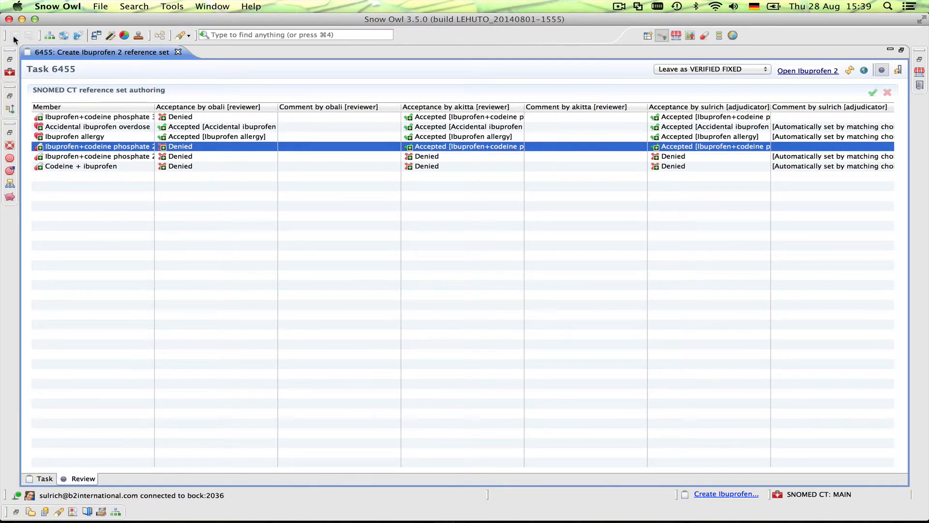
{"action": "left_click", "coordinate": [900, 70]}
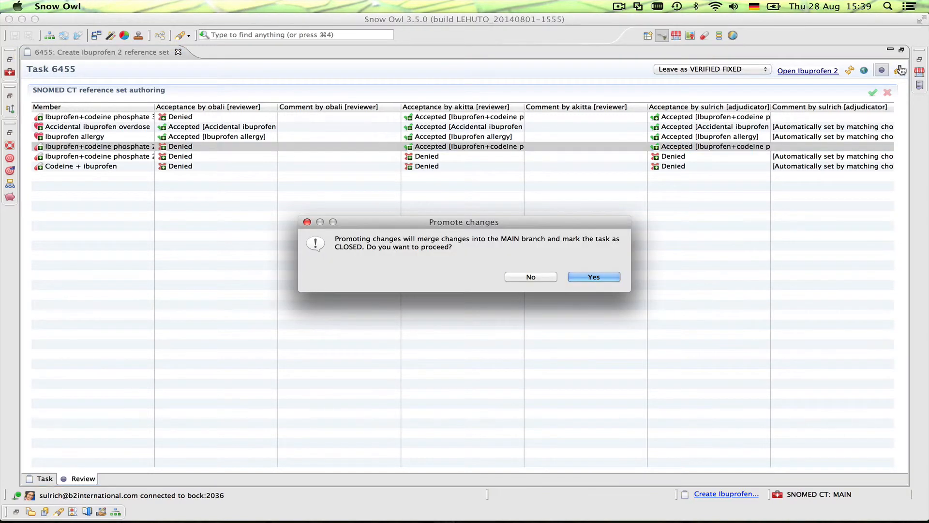
{"action": "left_click", "coordinate": [585, 280]}
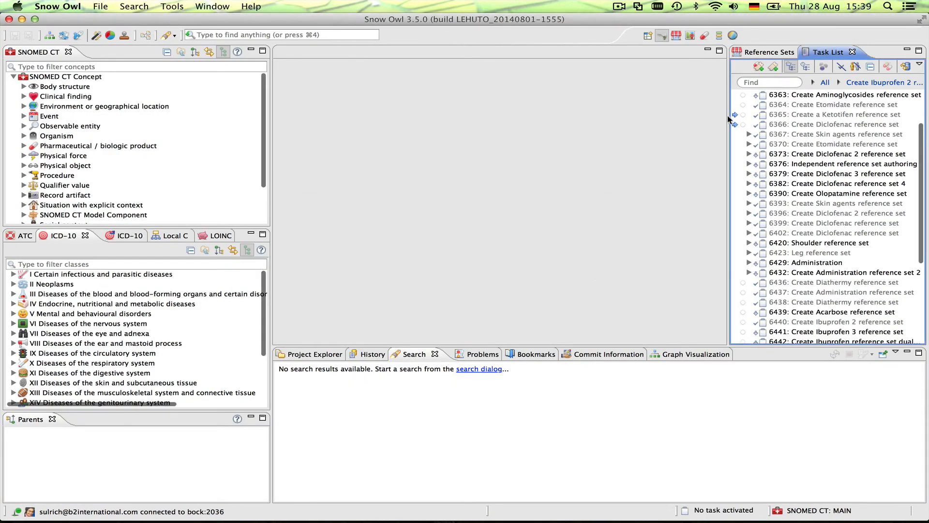
Open the Ibuprofen 2 simple type reference set from the list of reference sets to view its members
{"action": "left_click", "coordinate": [756, 52]}
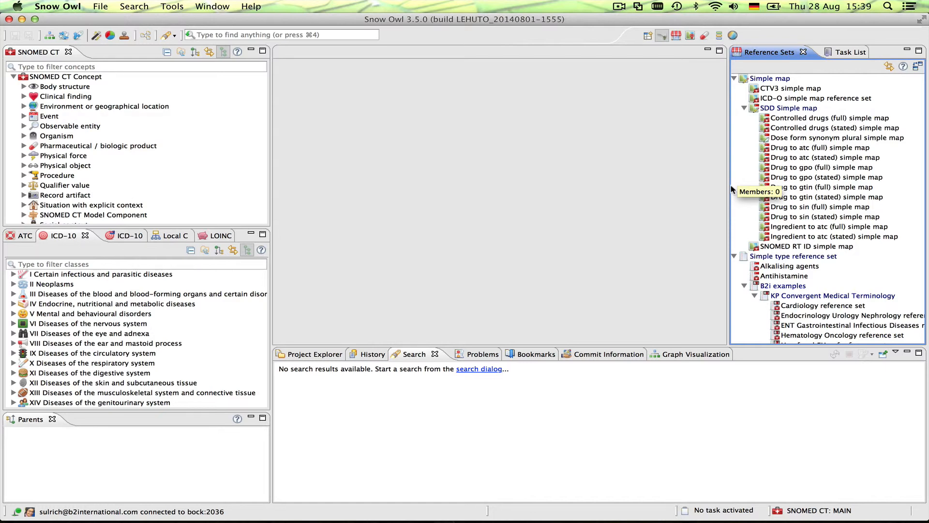
{"action": "scroll", "coordinate": [853, 237], "scroll_direction": "down", "scroll_amount": 10}
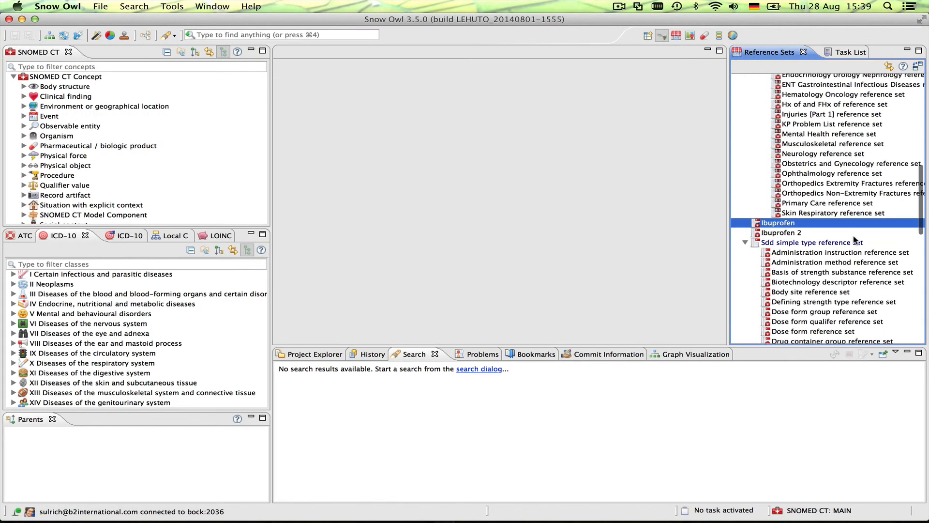
{"action": "left_click", "coordinate": [853, 225]}
{"action": "left_click", "coordinate": [775, 230]}
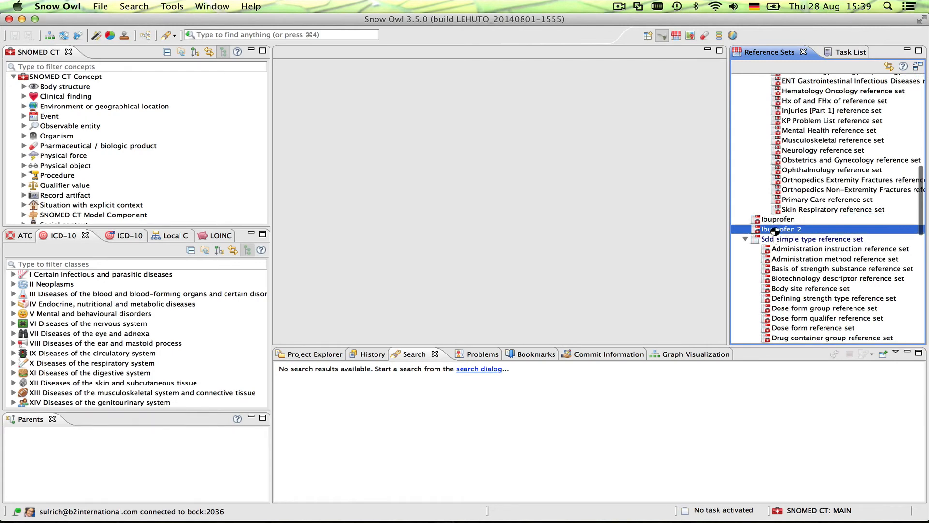
{"action": "double_click", "coordinate": [775, 230]}
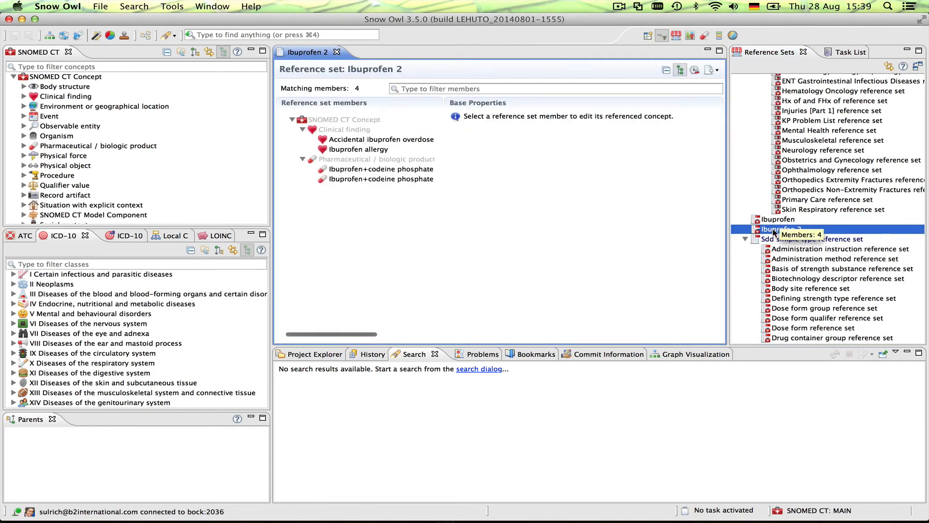